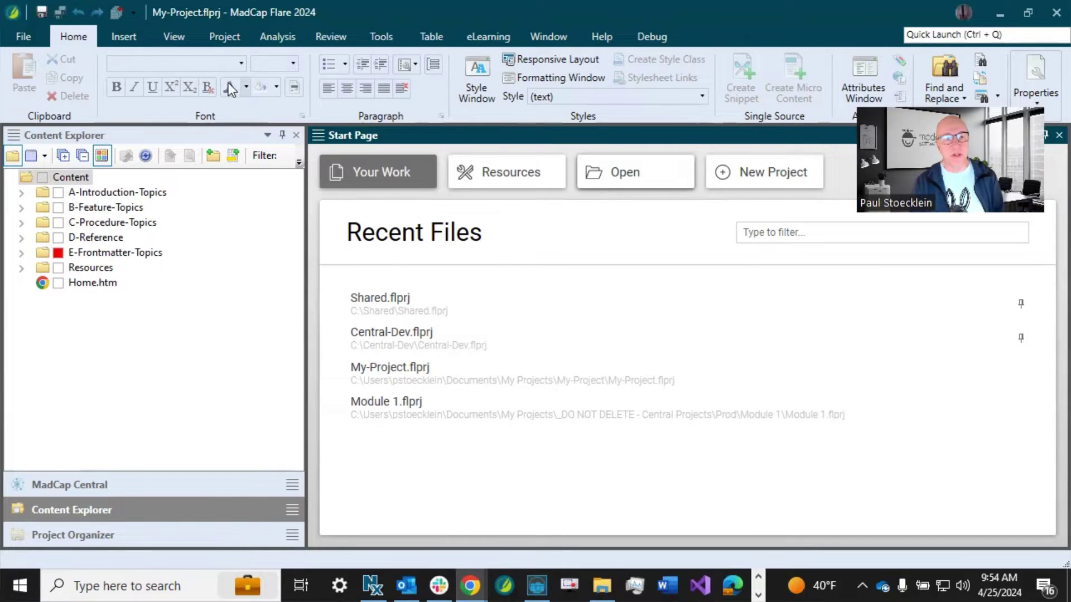
- Show the Project Organizer with the Targets folder expanded and HTML5 selected
click(226, 37)
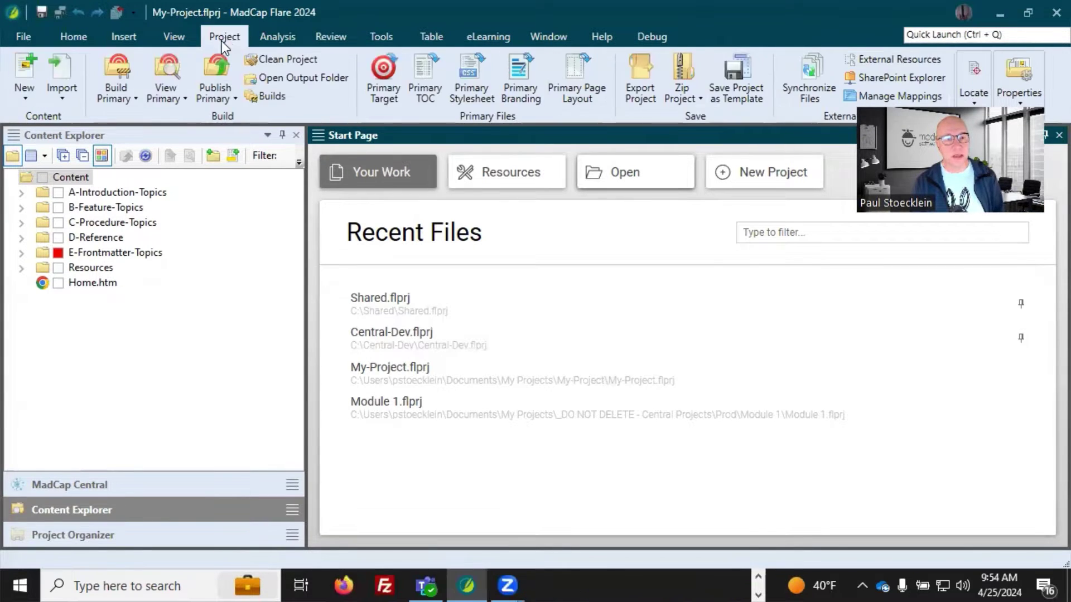
click(125, 98)
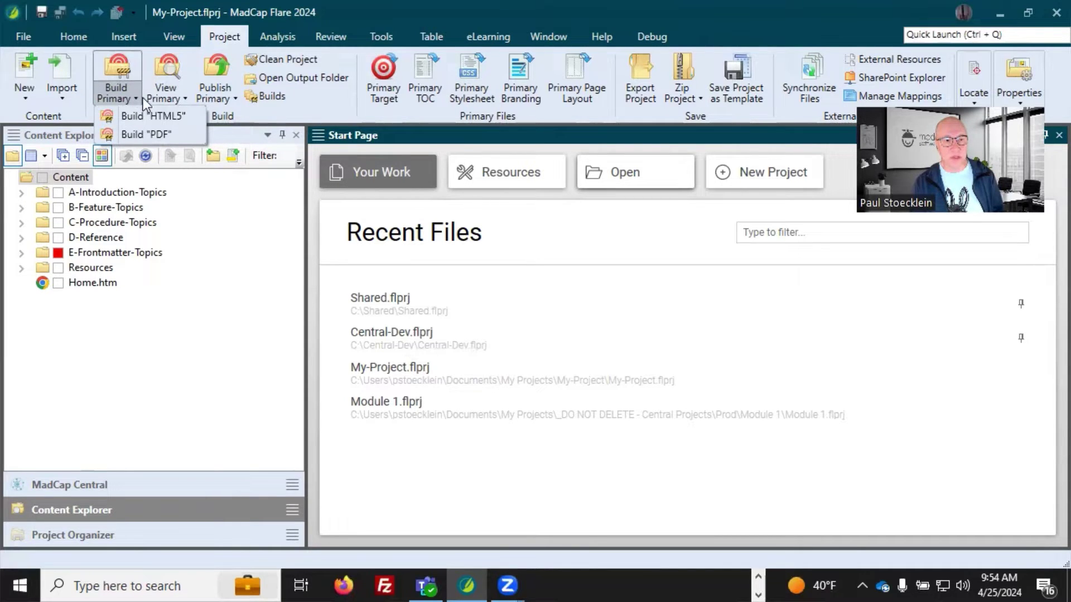
click(126, 410)
click(86, 535)
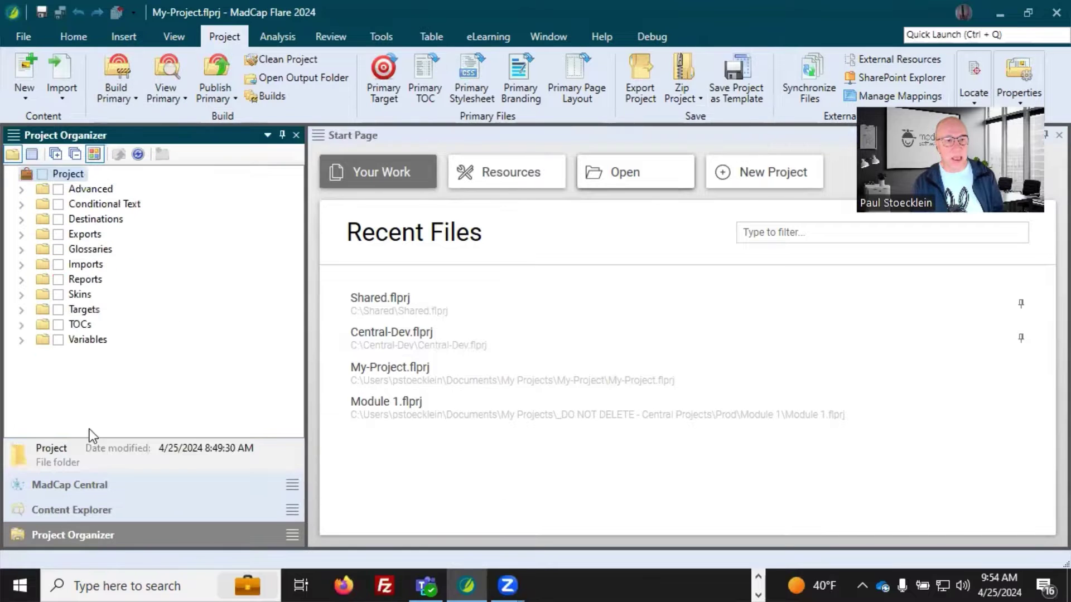
click(21, 310)
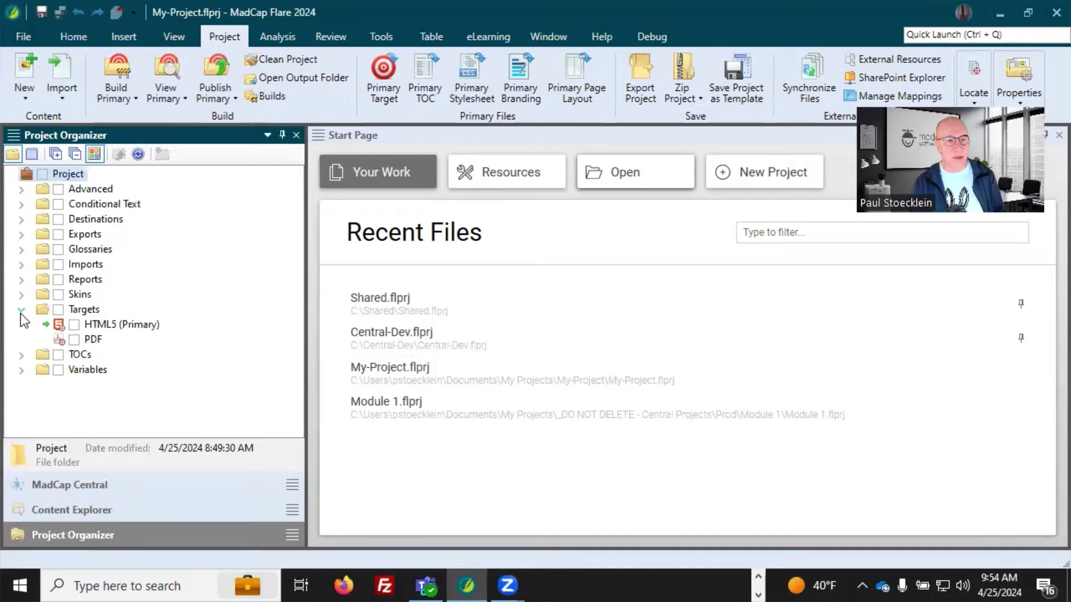
click(128, 328)
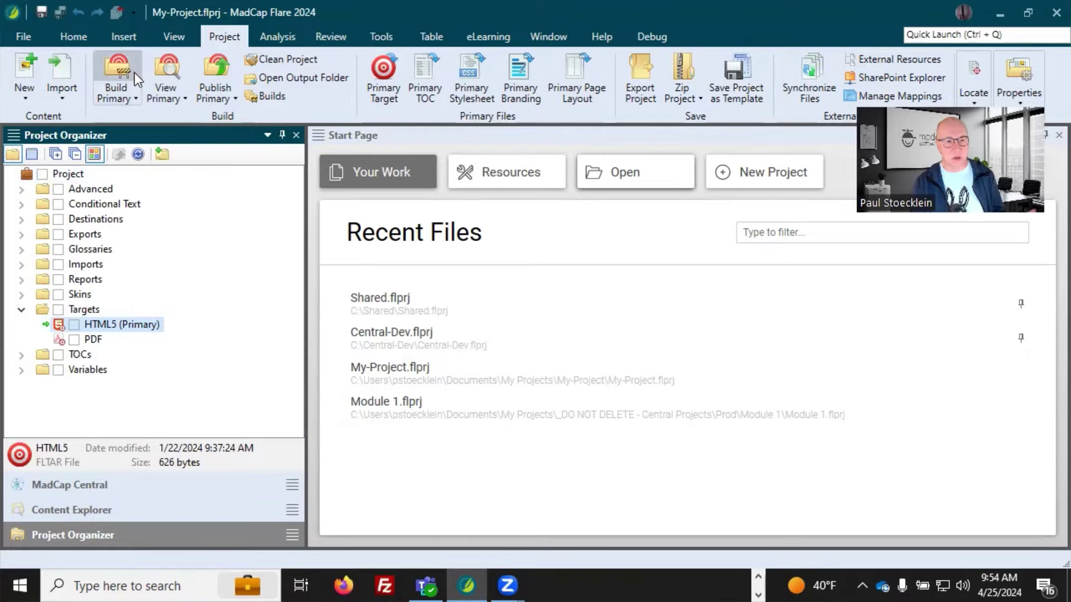
- Make PDF the primary target, then restore HTML5 as the primary target
right_click(93, 344)
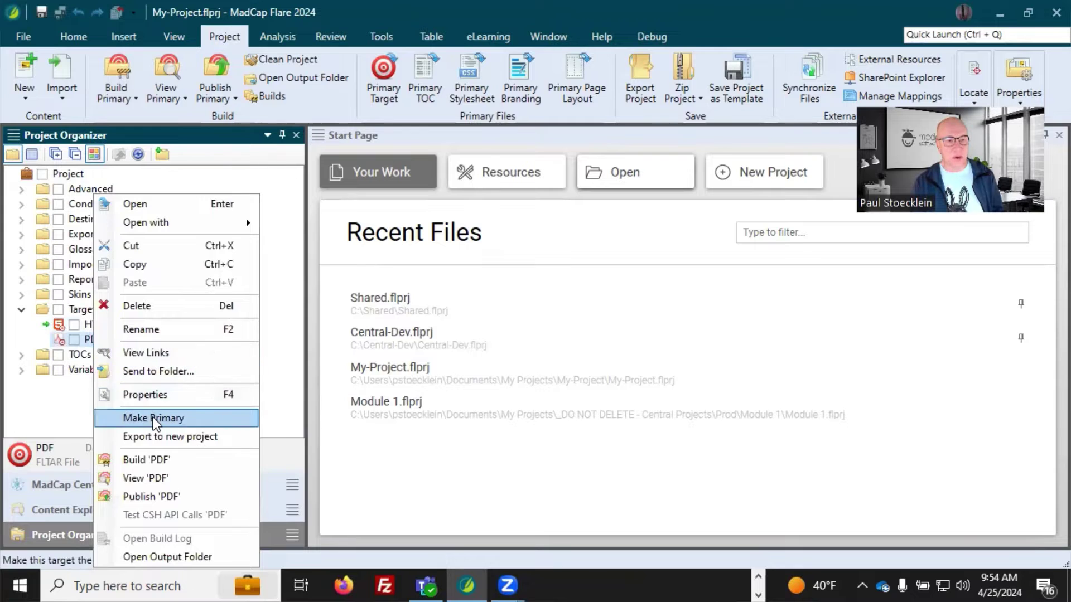
click(153, 418)
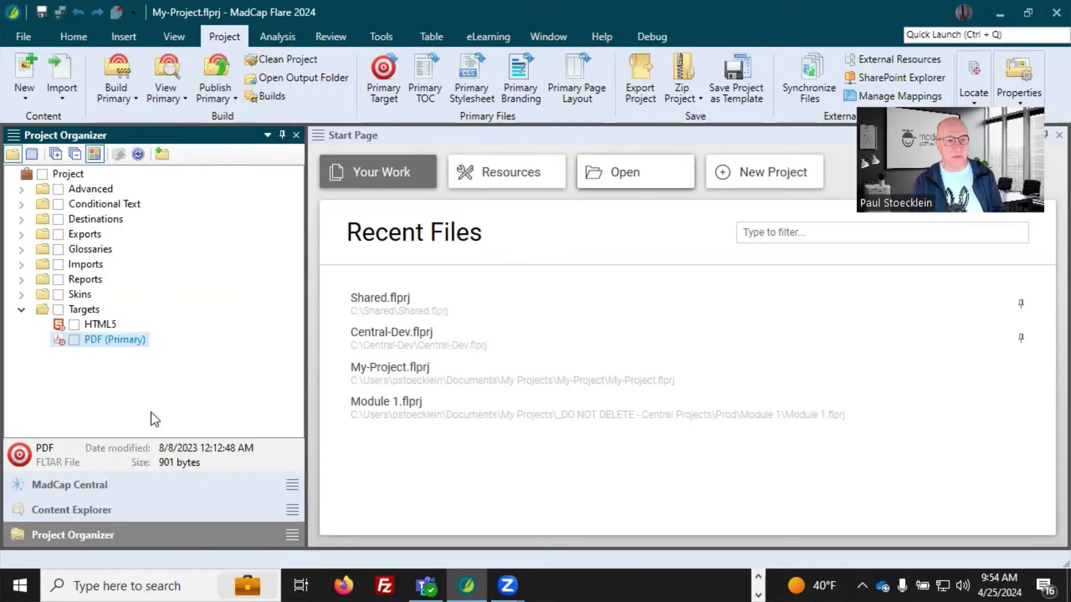
right_click(100, 326)
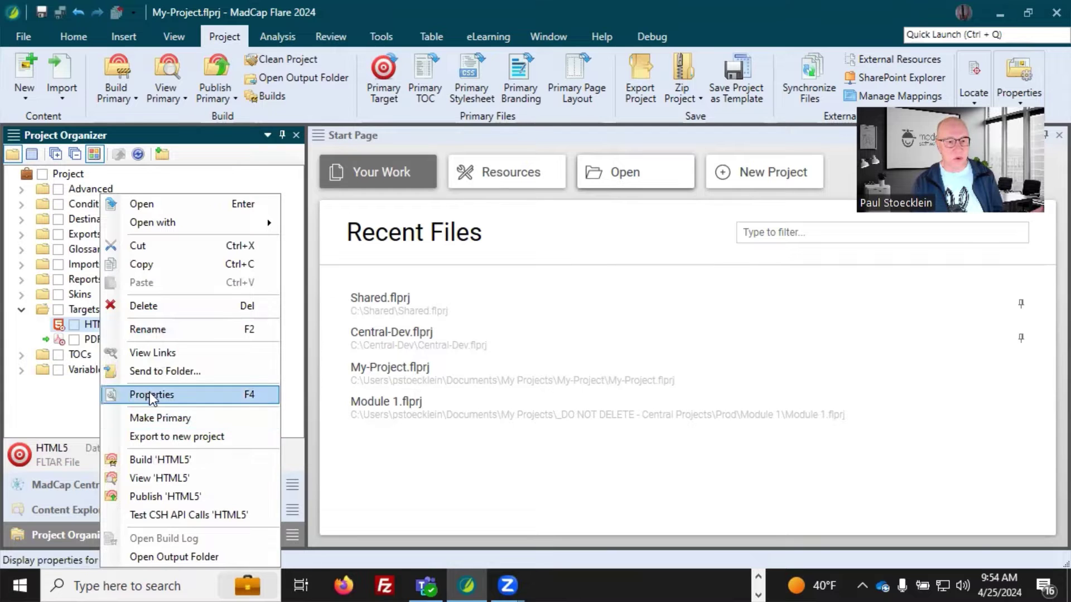
click(160, 417)
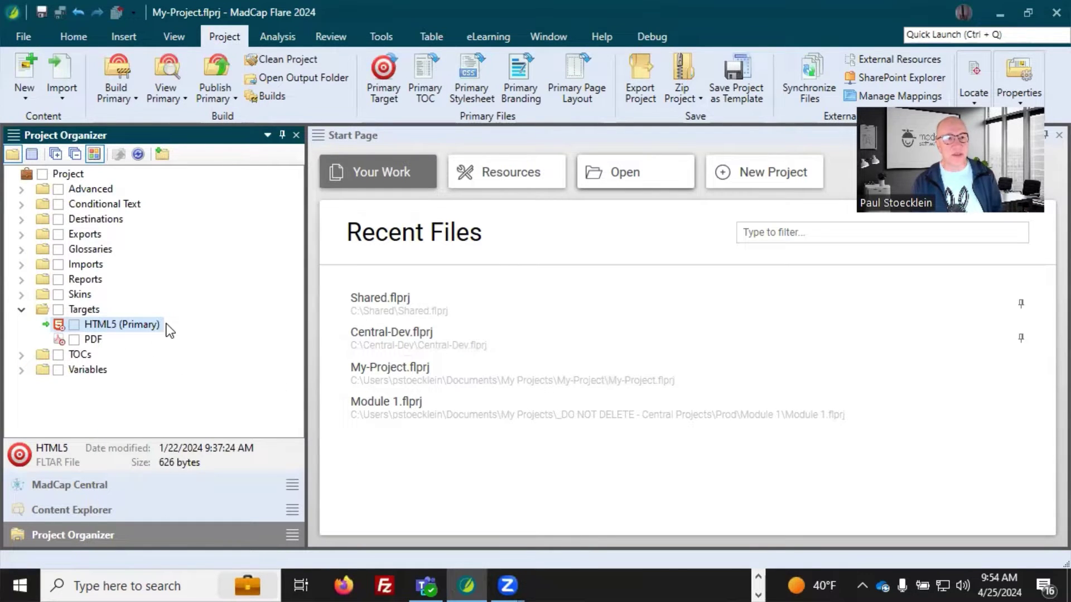
- Build the primary HTML5 target and widen the Builds columns to confirm 0 warnings, 0 errors
click(121, 69)
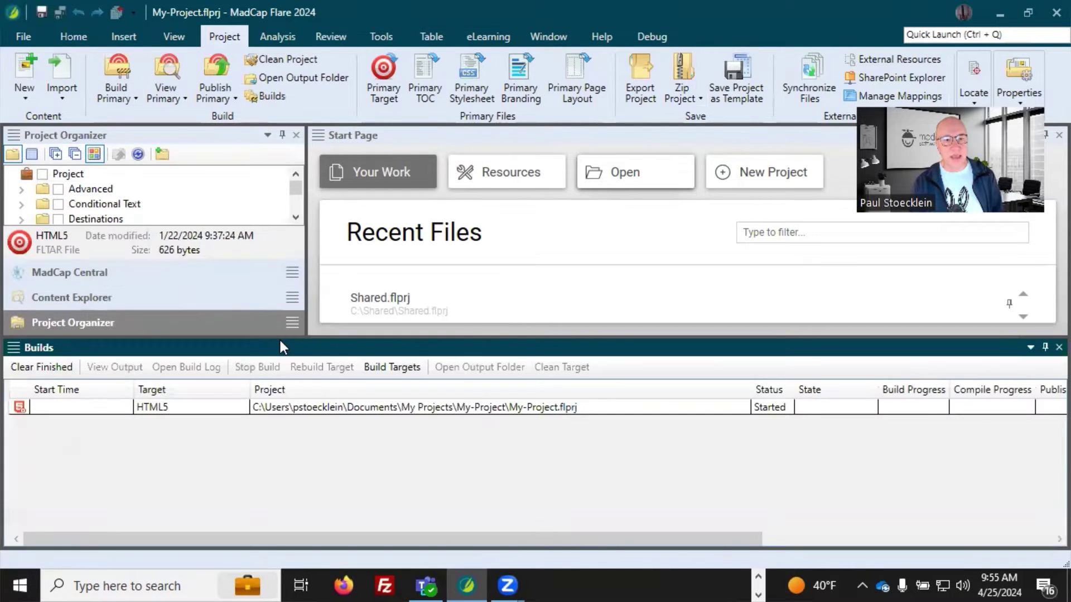
drag(283, 336, 283, 373)
drag(751, 426, 457, 426)
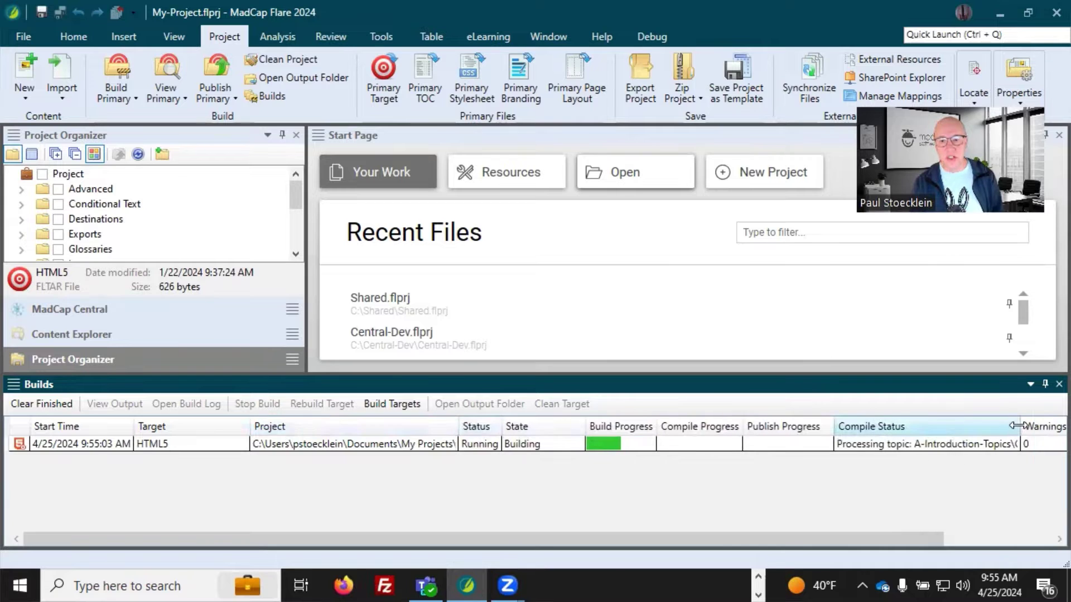
drag(1022, 426, 945, 426)
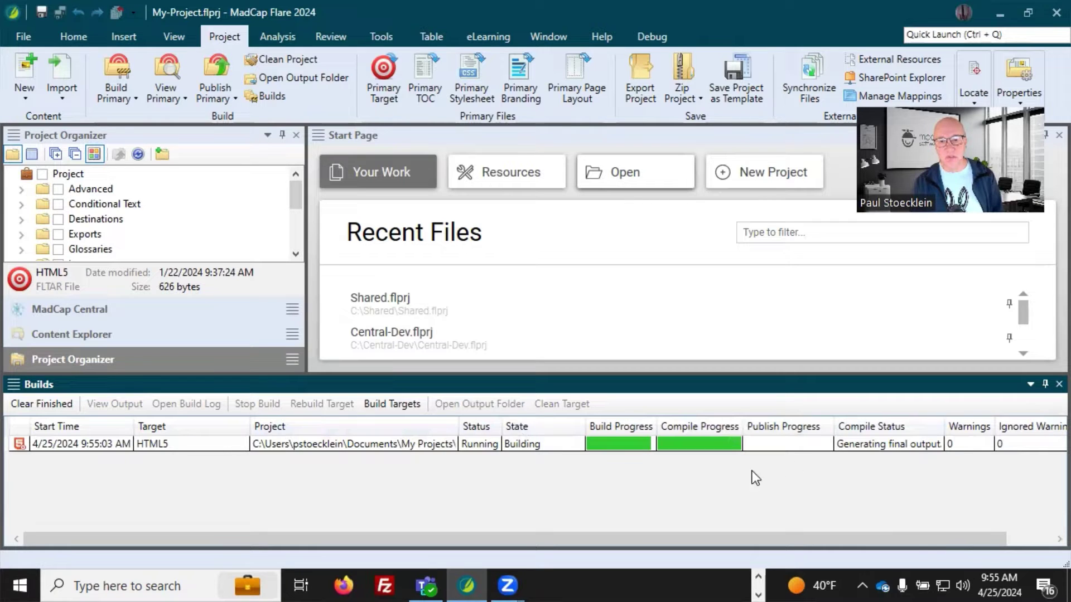
drag(459, 426, 370, 428)
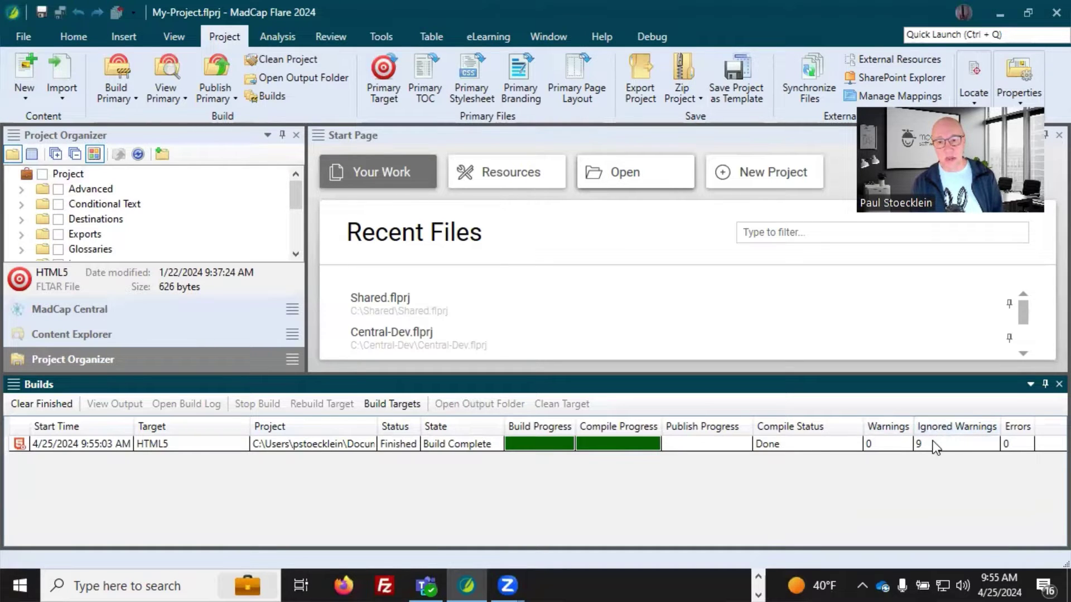
click(882, 446)
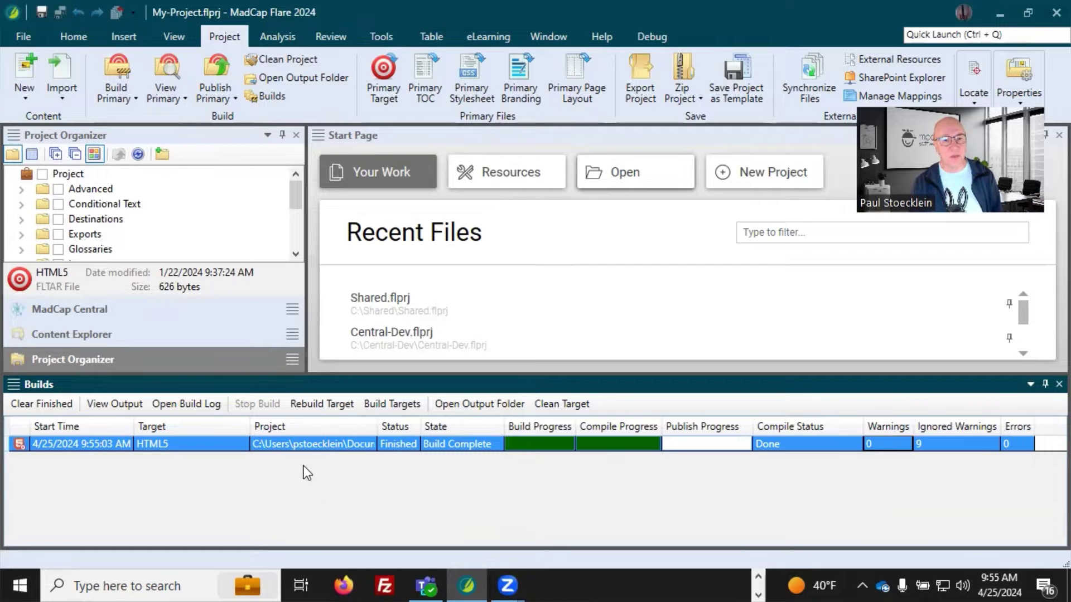
double_click(229, 443)
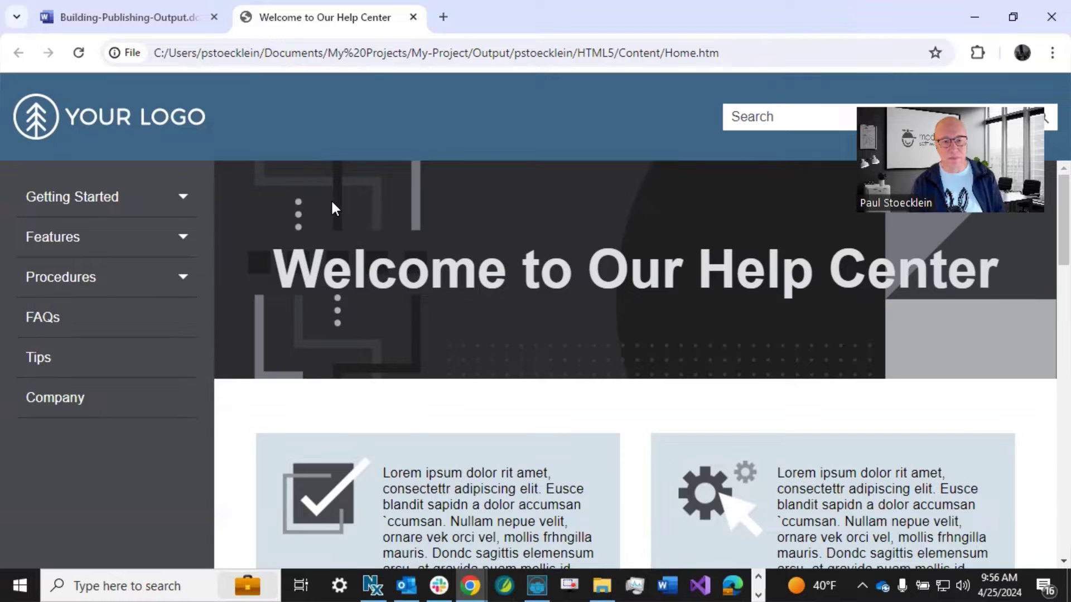
key(alt+Tab)
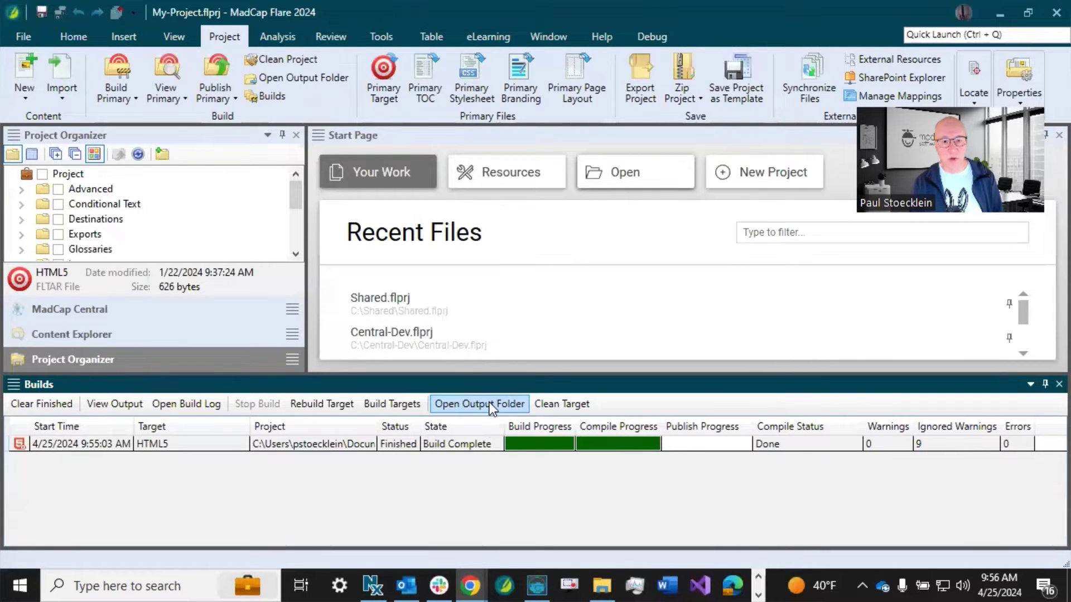
click(319, 76)
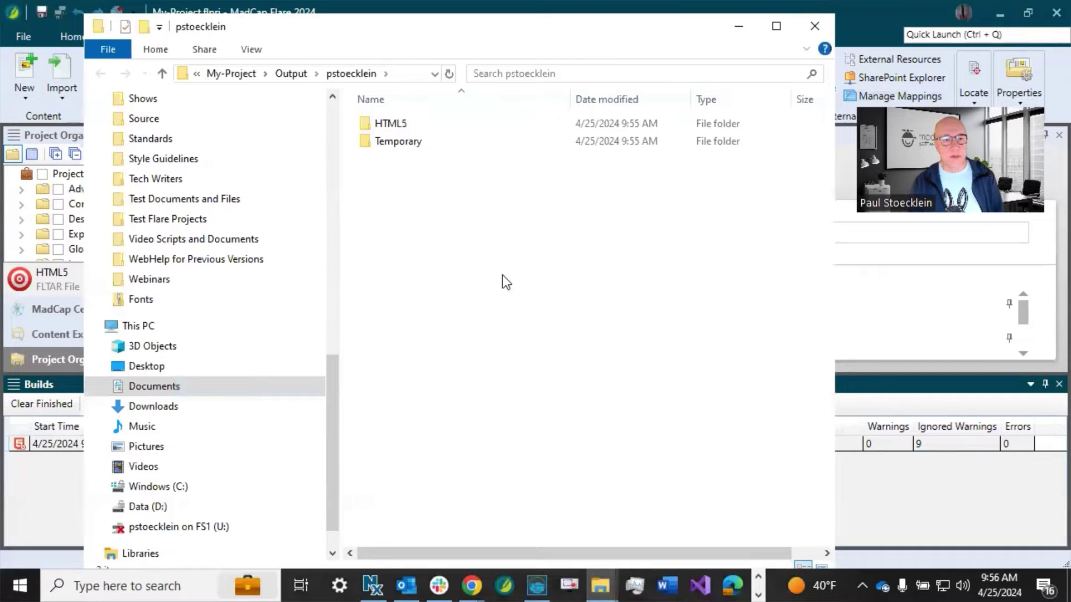
double_click(406, 123)
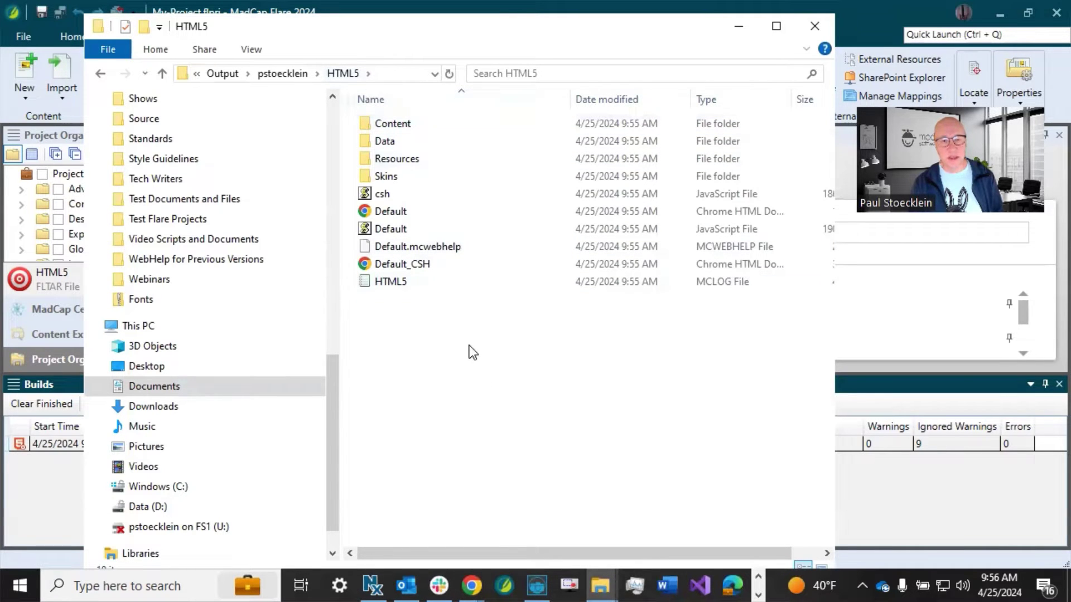
click(406, 128)
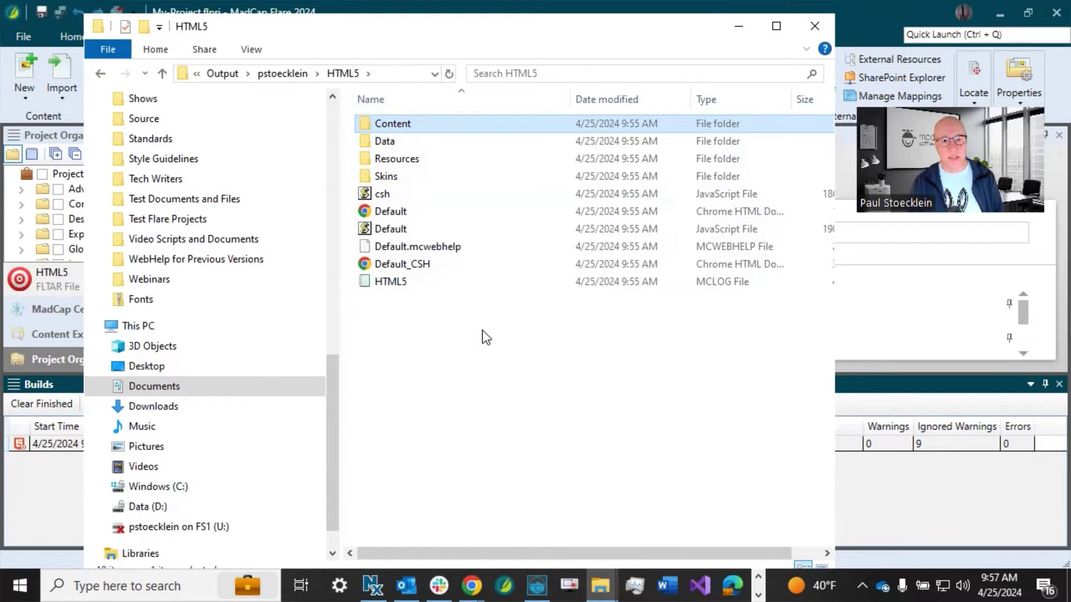
click(405, 215)
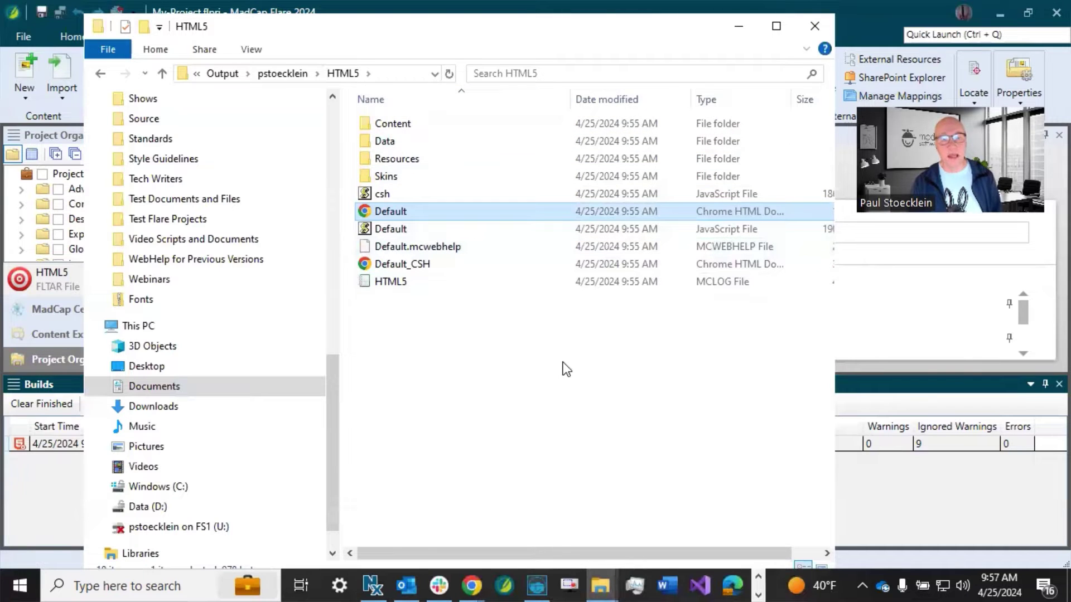
click(740, 26)
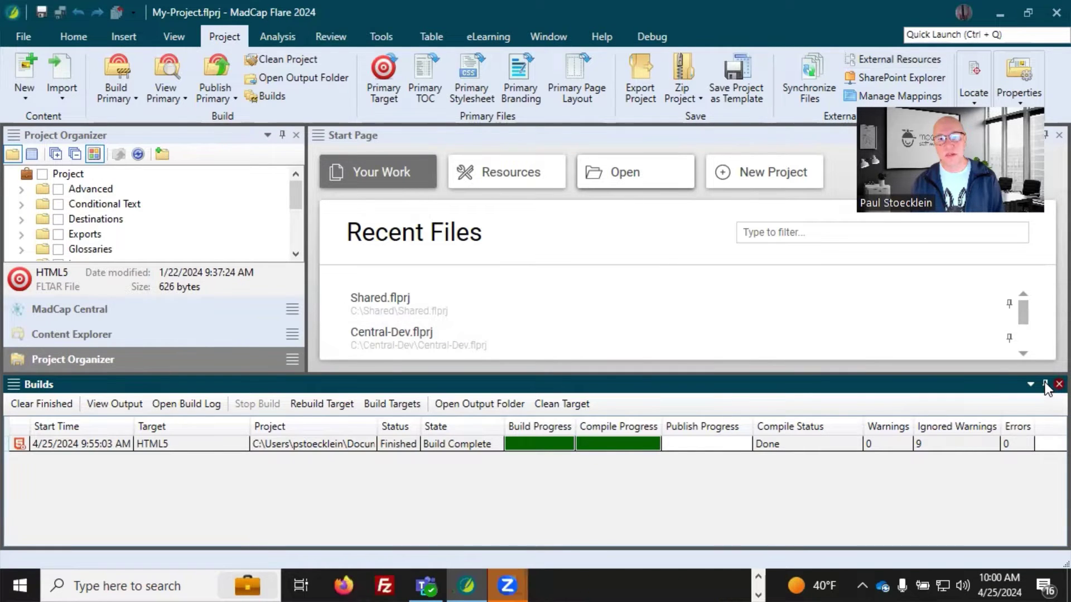
- Expand Destinations and view the details of the Desktop destination file
click(1059, 384)
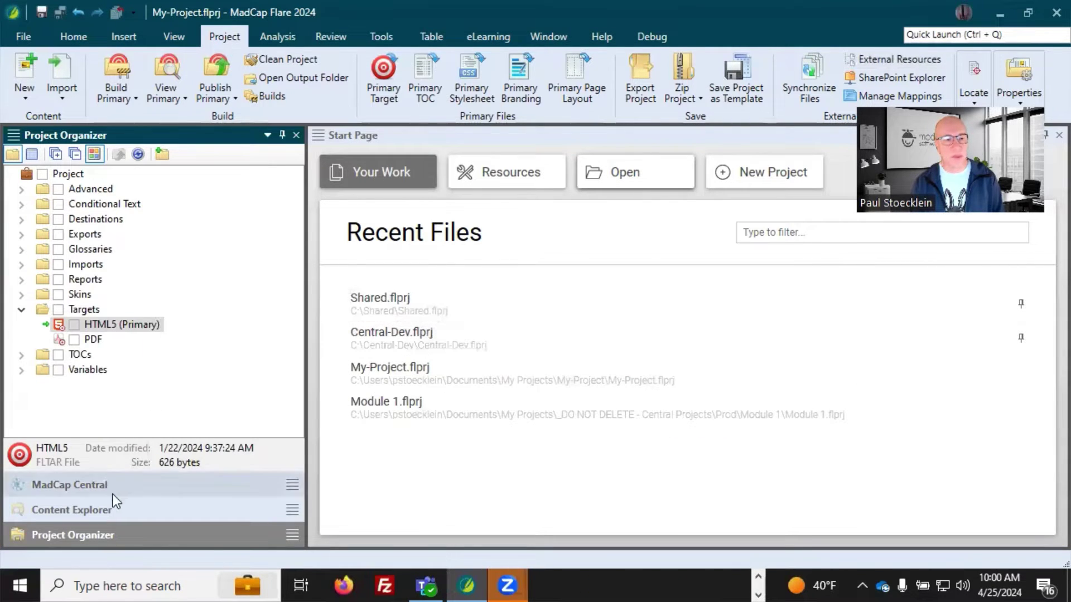
click(21, 219)
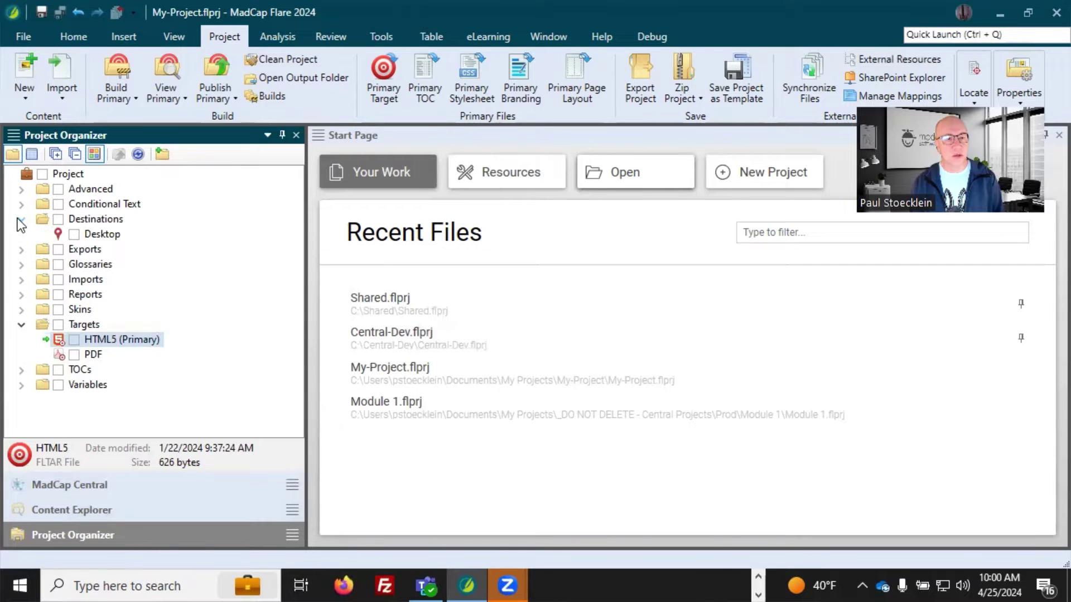
click(108, 234)
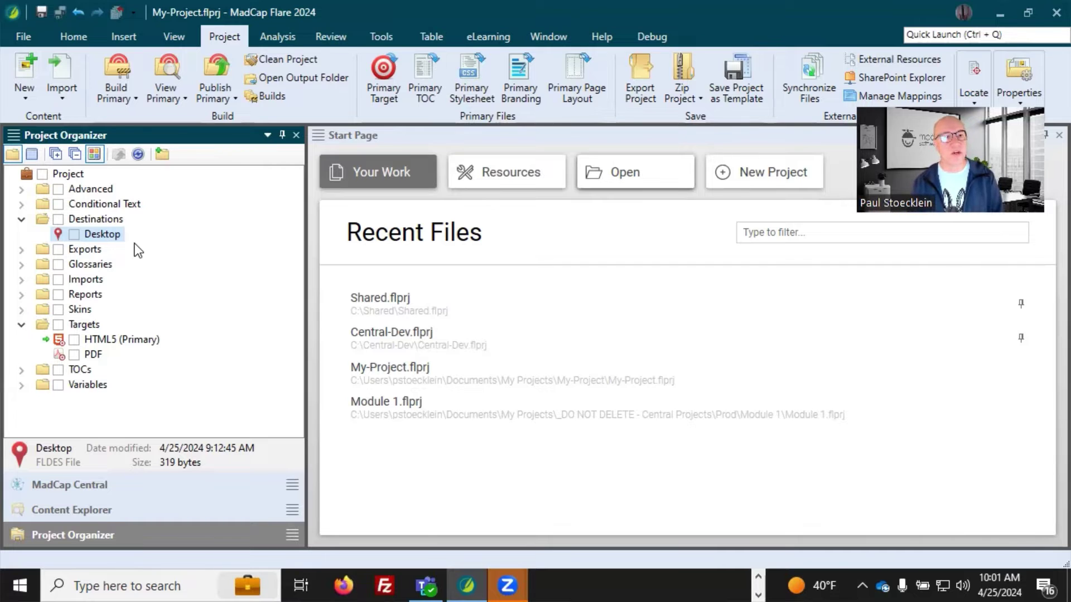
click(108, 219)
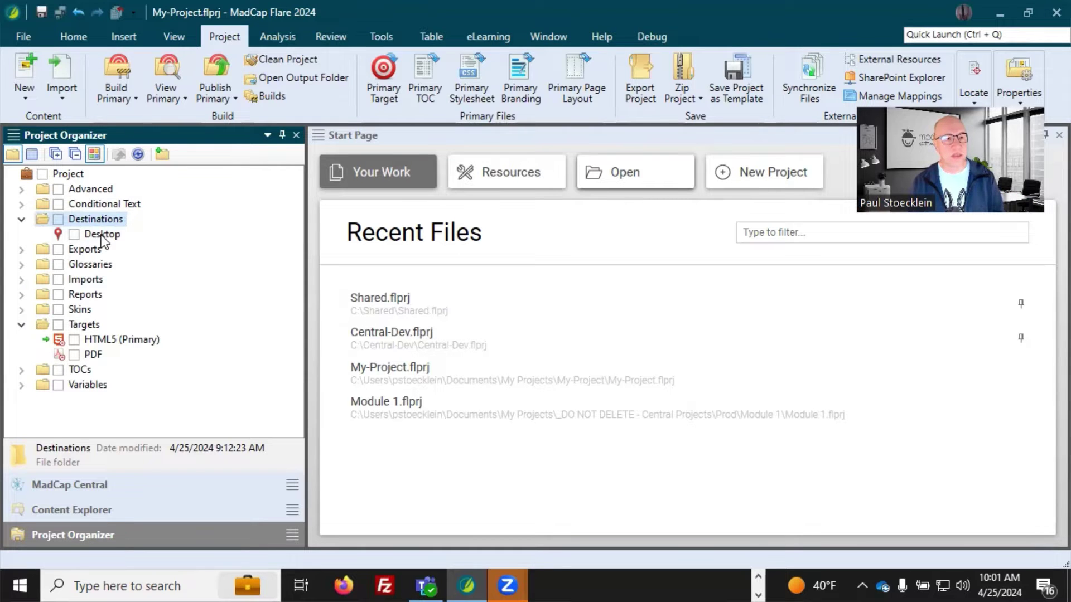
click(129, 238)
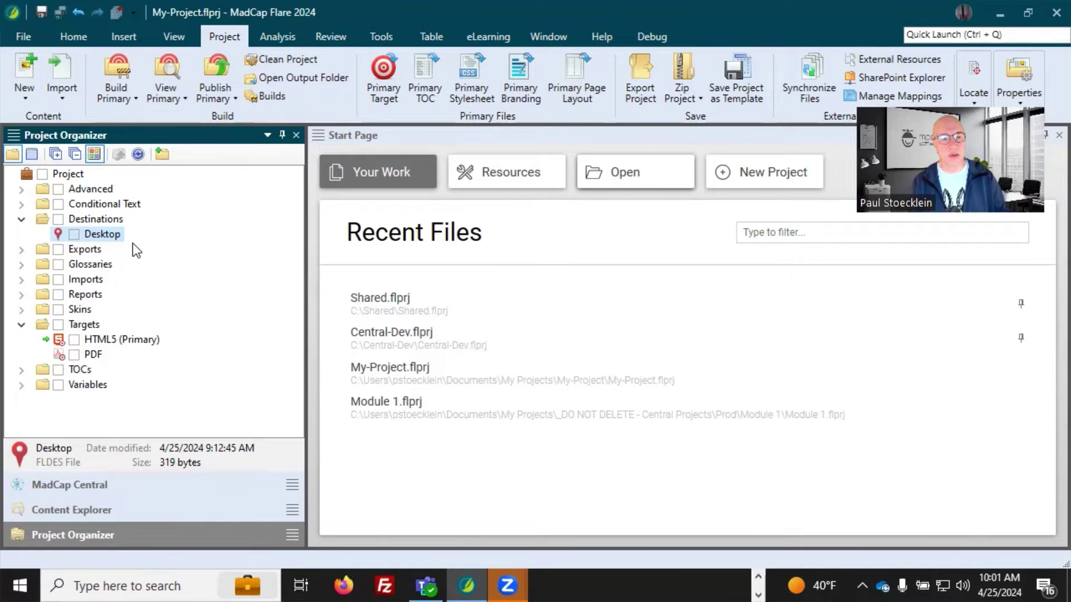
- Add a new destination file named 'Web' under Destinations
right_click(113, 222)
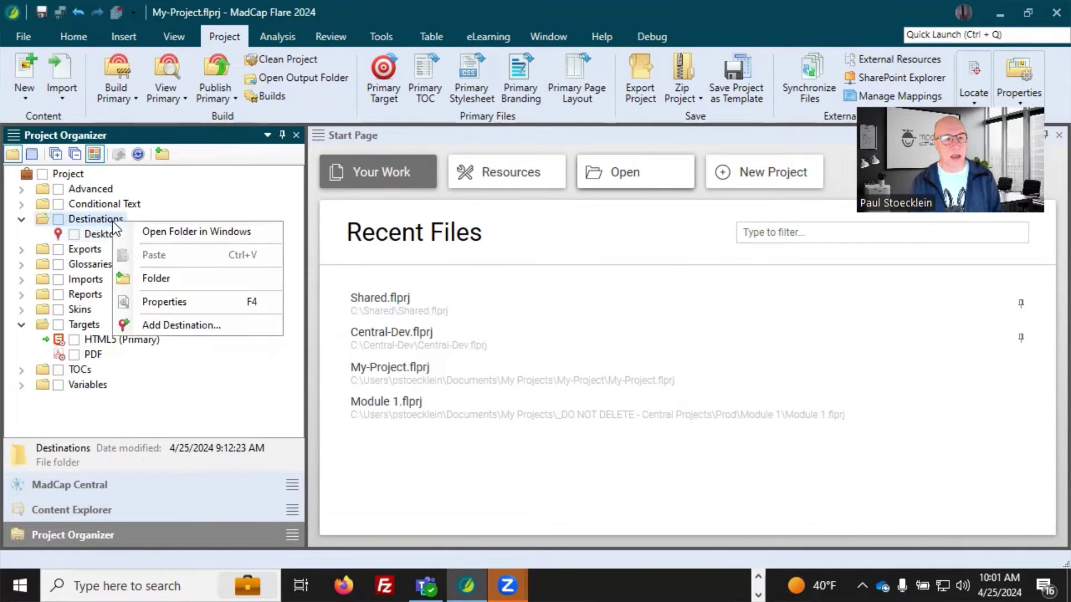
click(173, 325)
drag(350, 504, 267, 501)
text(Web)
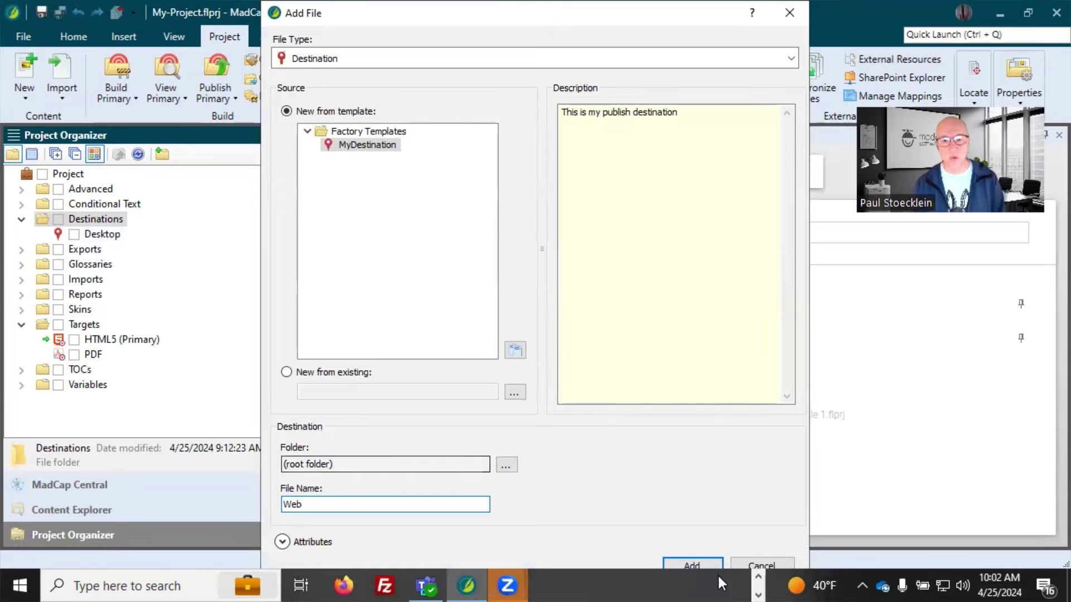
click(691, 564)
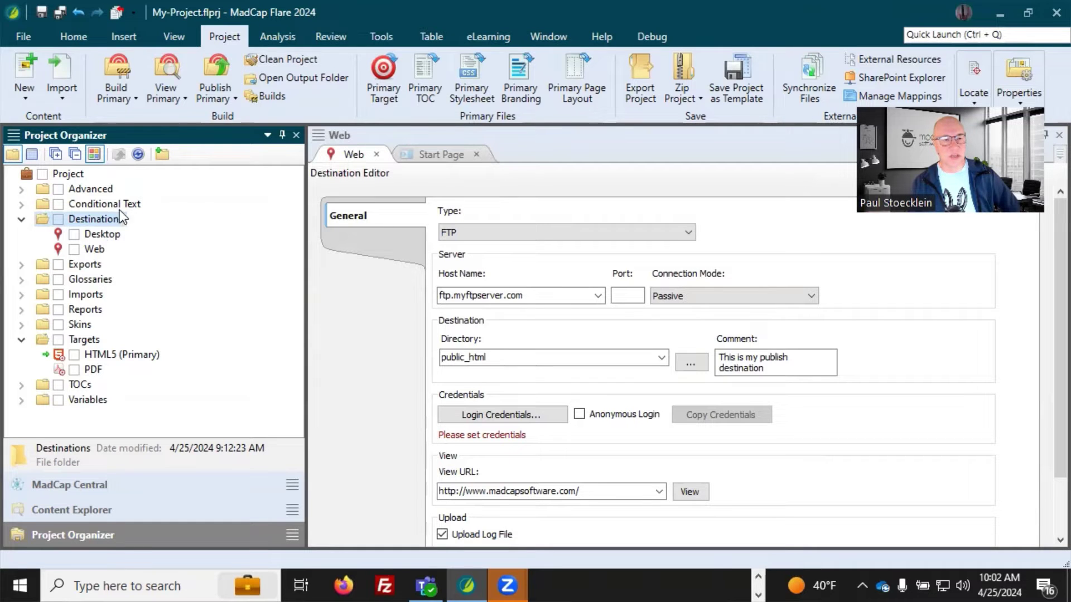
- Open the Desktop destination and confirm File System type with its My-Output directory path
double_click(101, 234)
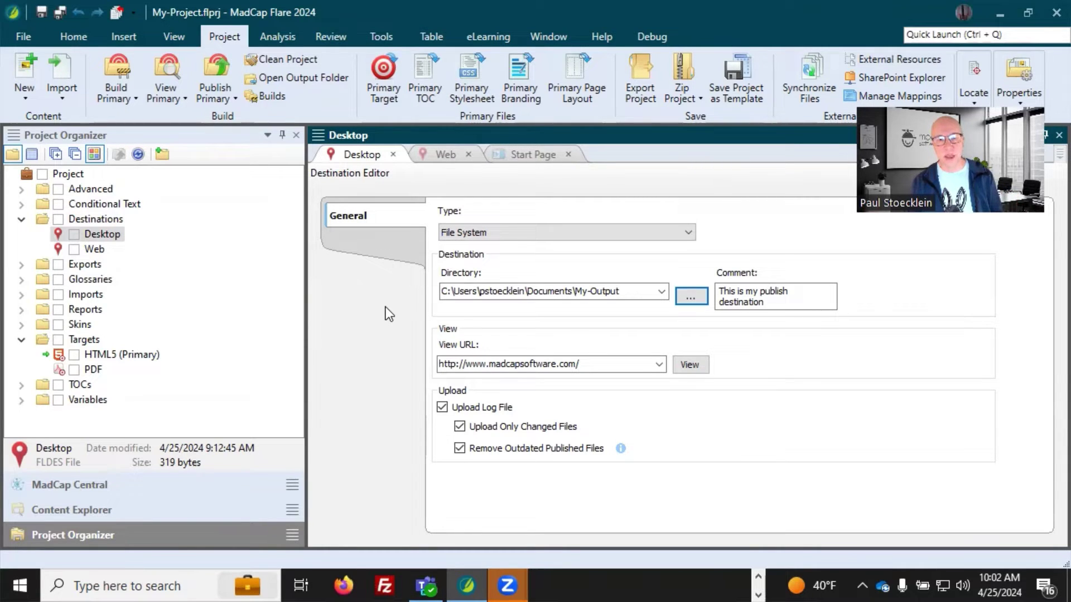
click(483, 234)
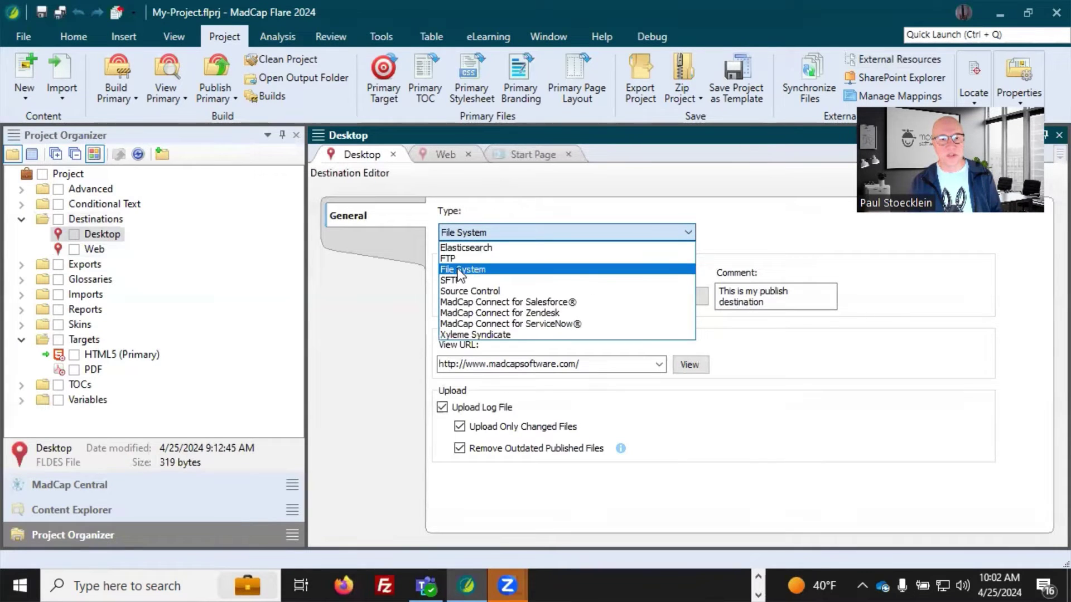
click(384, 272)
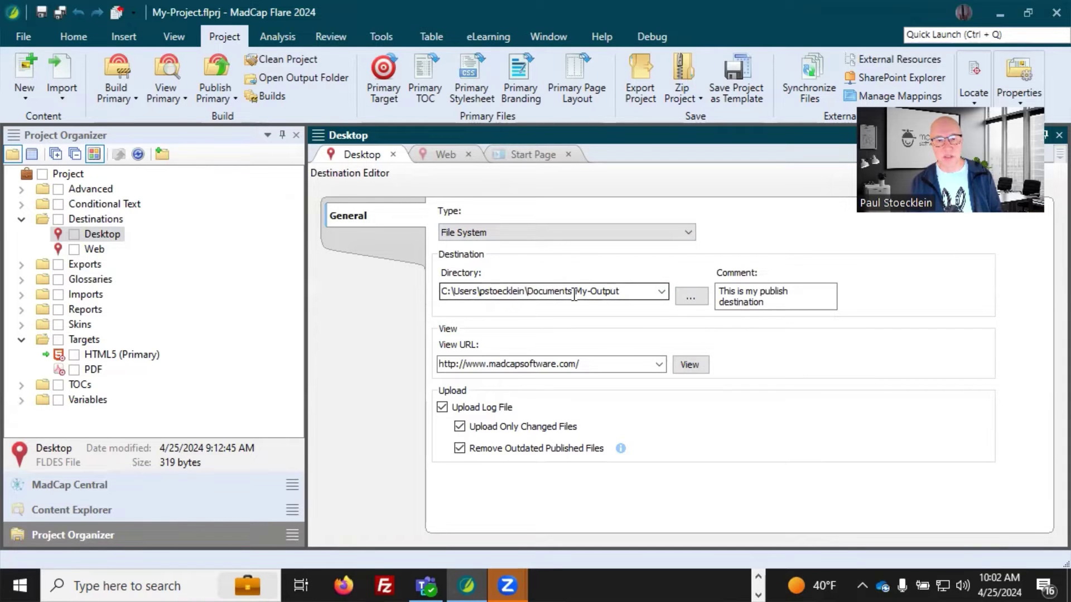
double_click(614, 293)
click(620, 292)
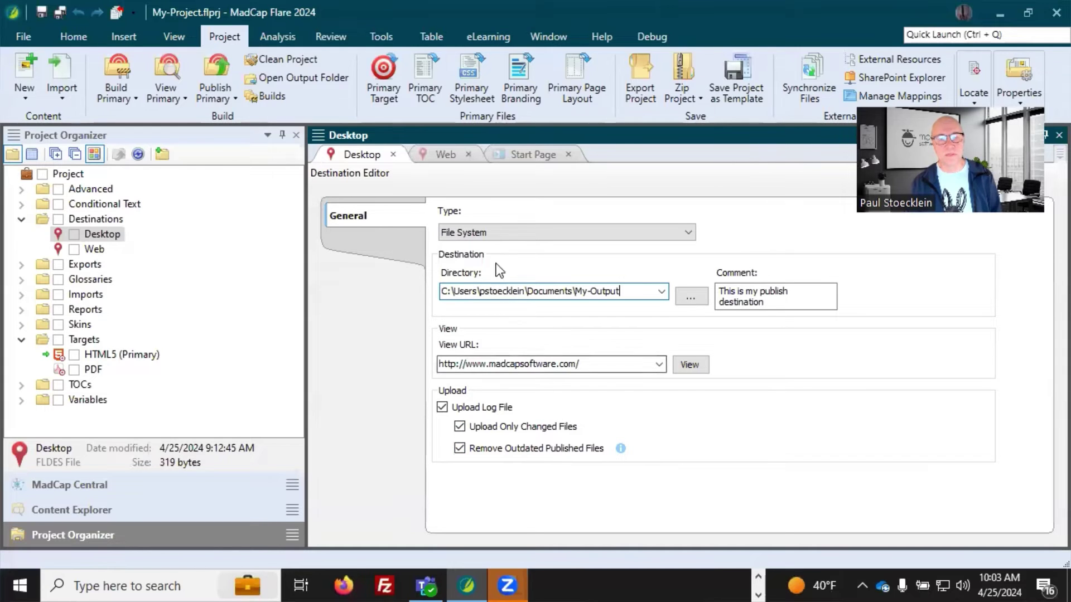
- Change the Desktop destination's type to Elasticsearch
click(491, 234)
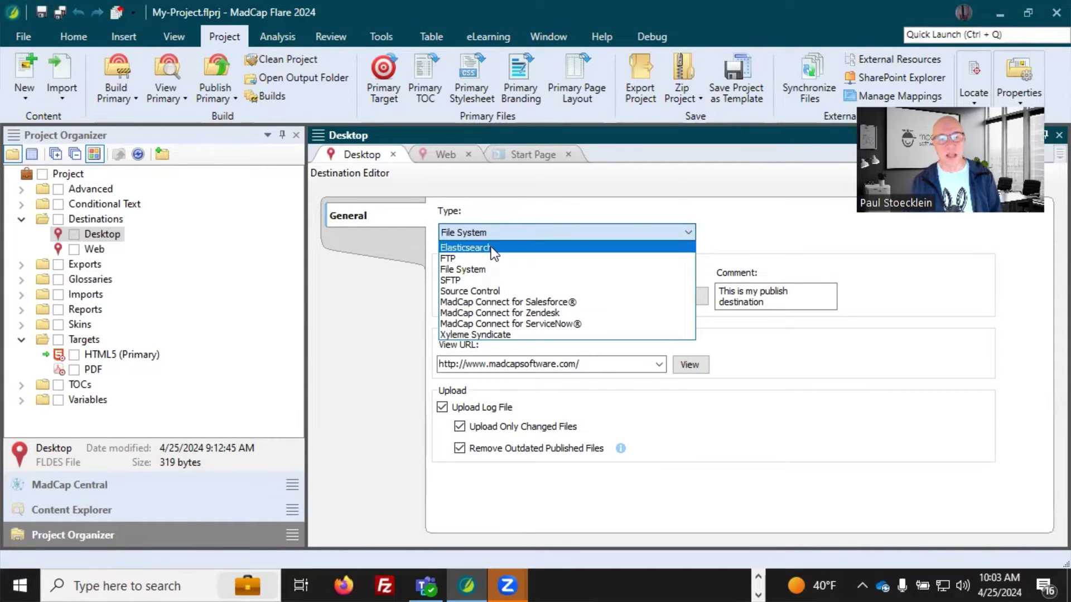
click(494, 248)
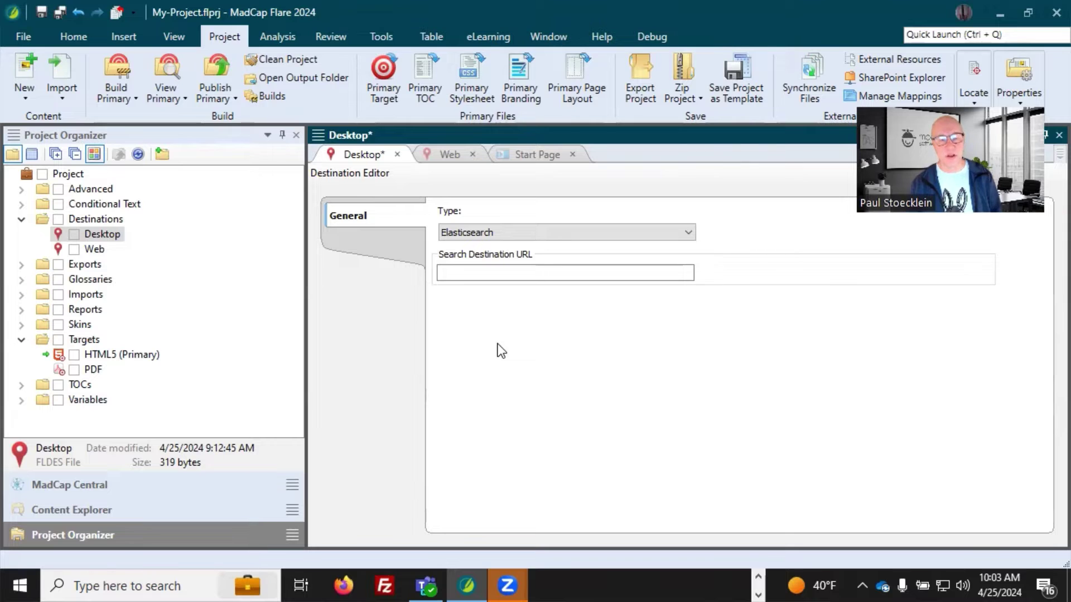
click(485, 231)
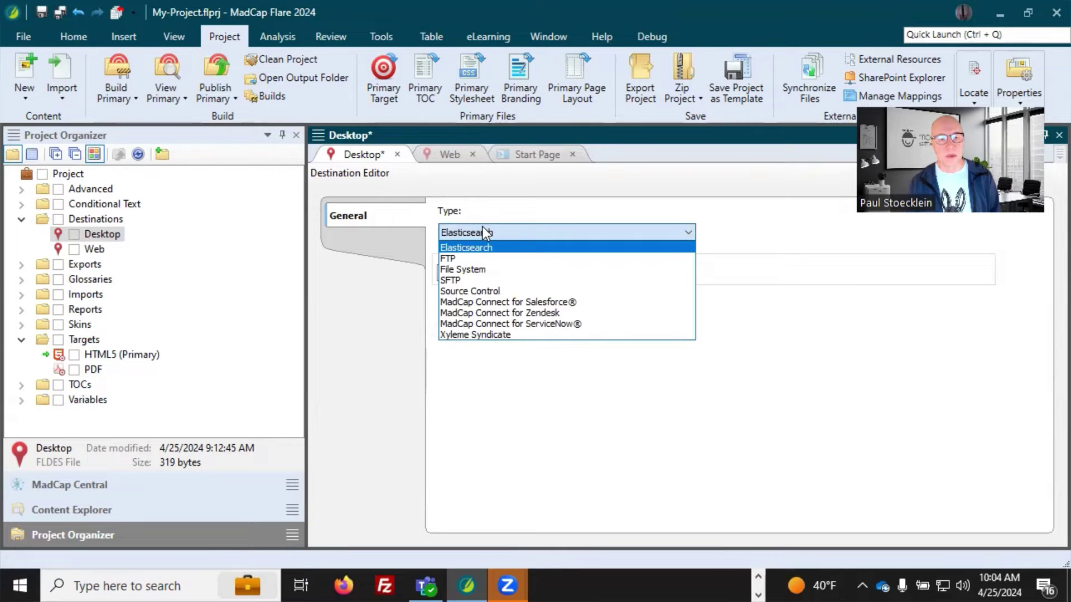
- Try FTP and SFTP types, ending with Source Control for the Desktop destination
click(454, 260)
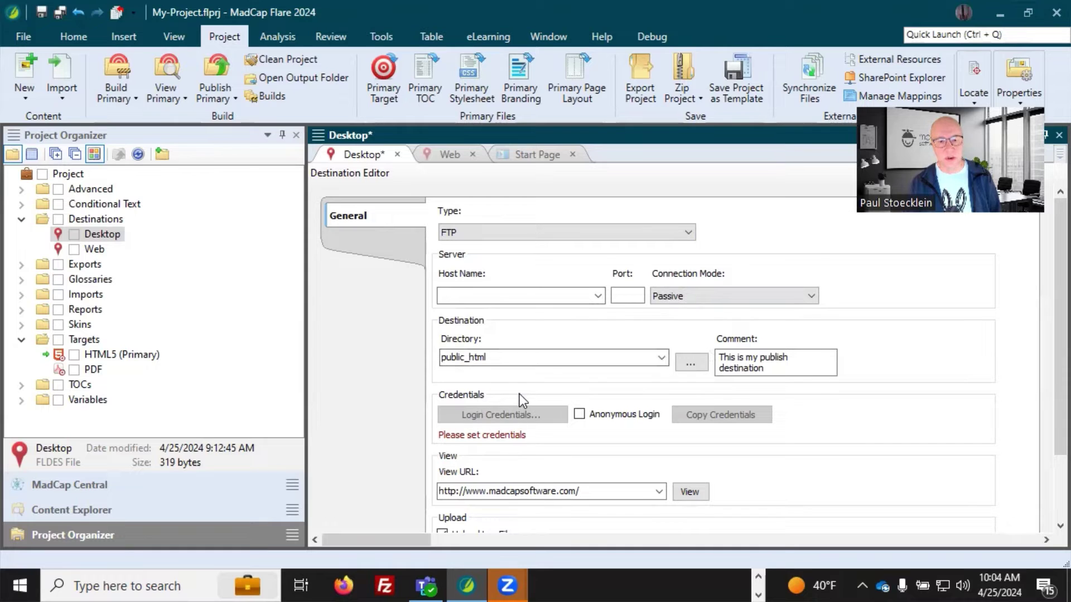
click(466, 233)
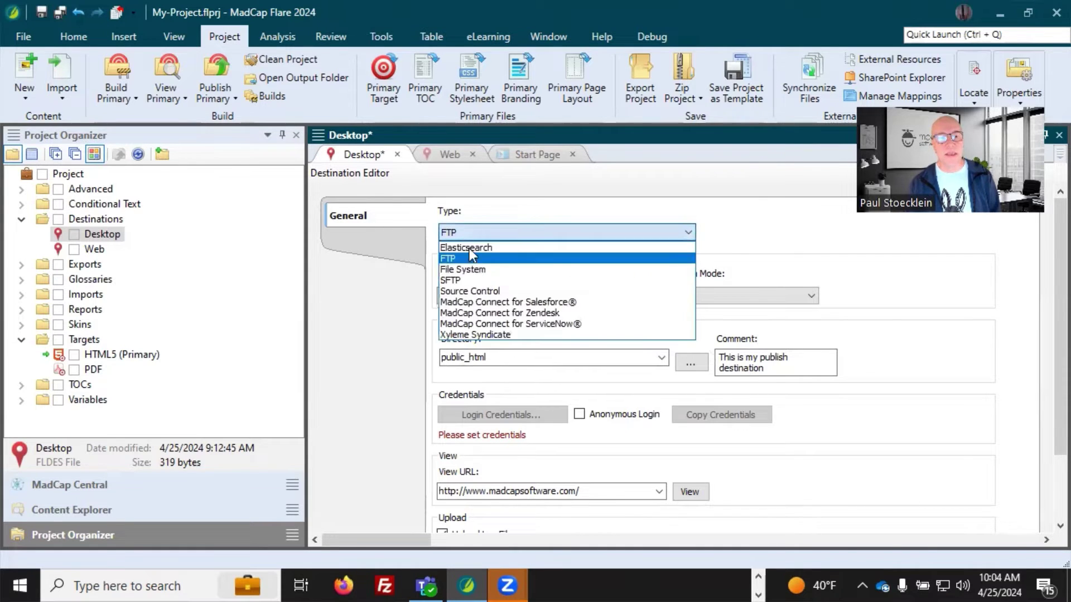
click(470, 280)
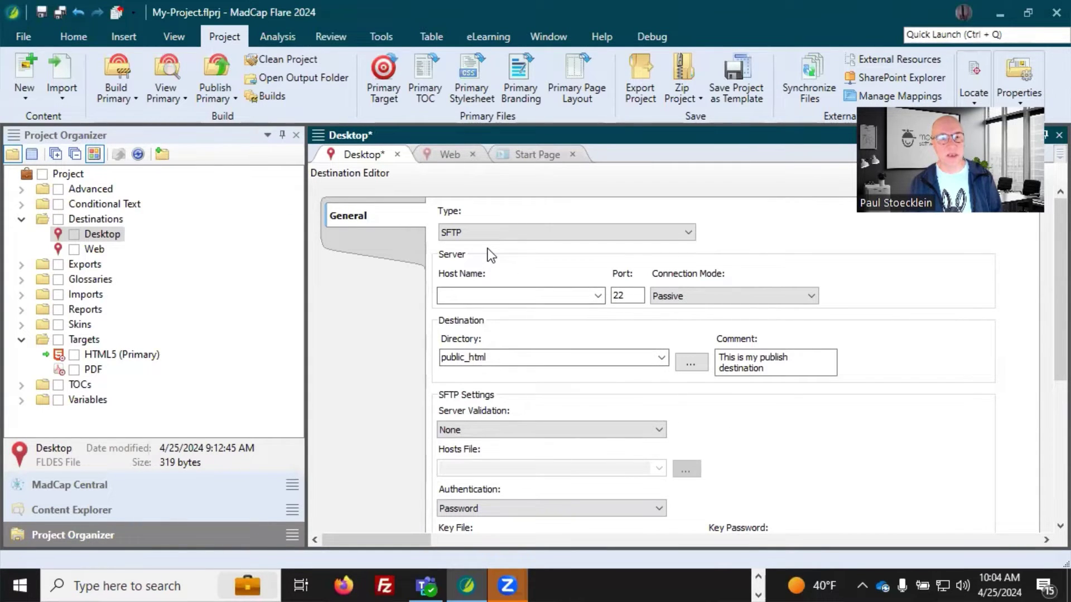
click(482, 230)
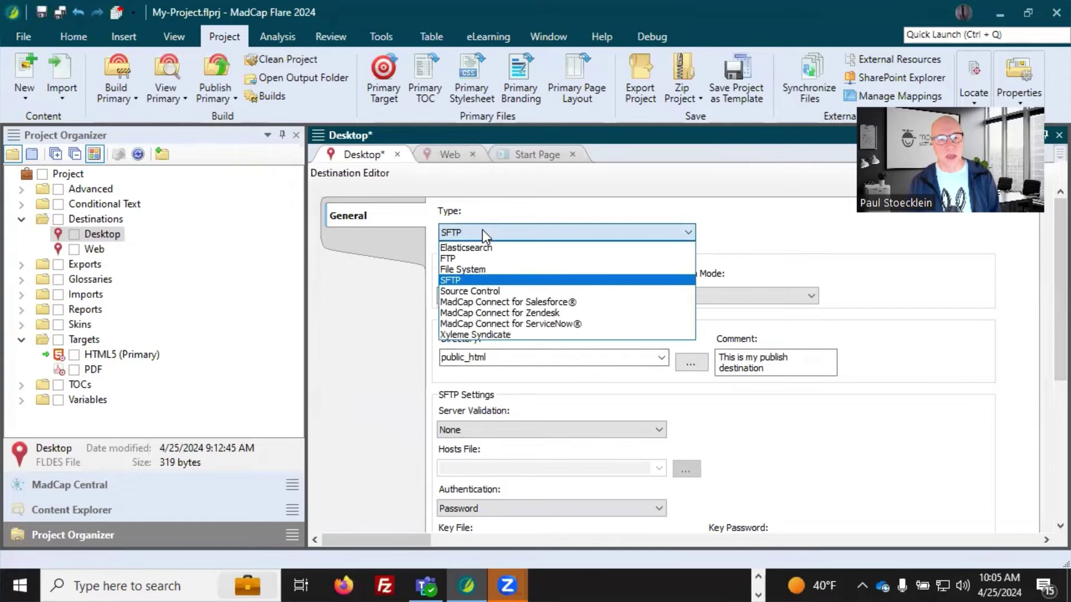
click(477, 290)
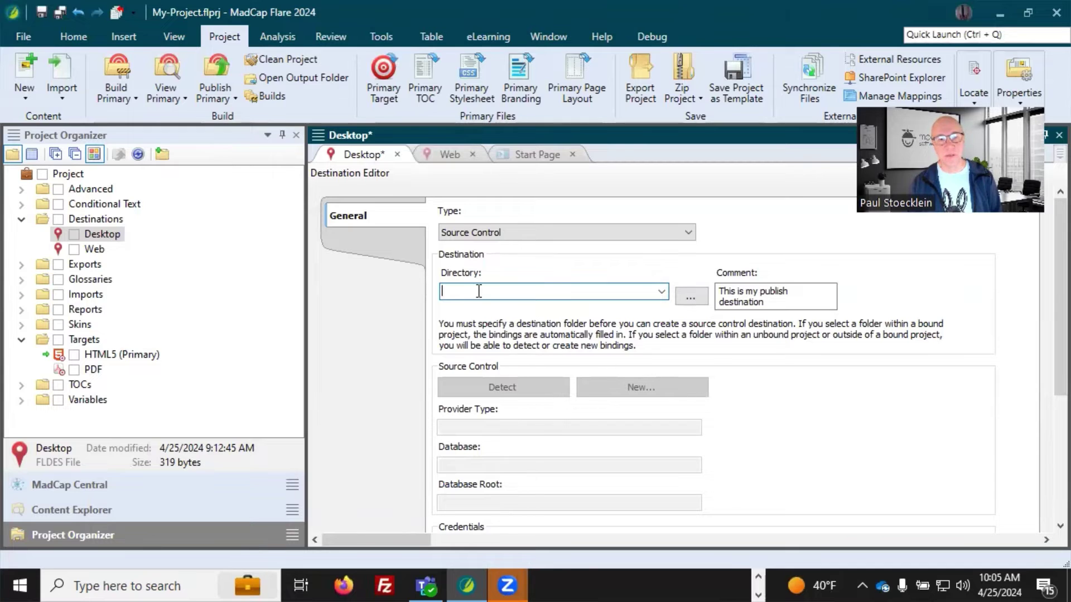
- Try the Salesforce®, Zendesk and ServiceNow® MadCap Connect types for the Web destination
click(444, 154)
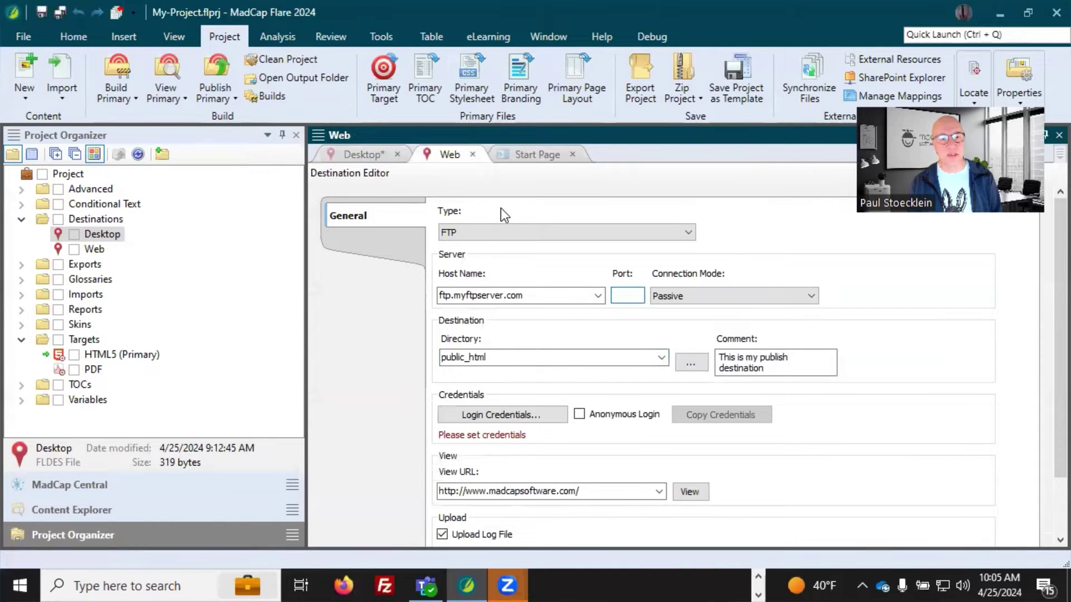
click(509, 229)
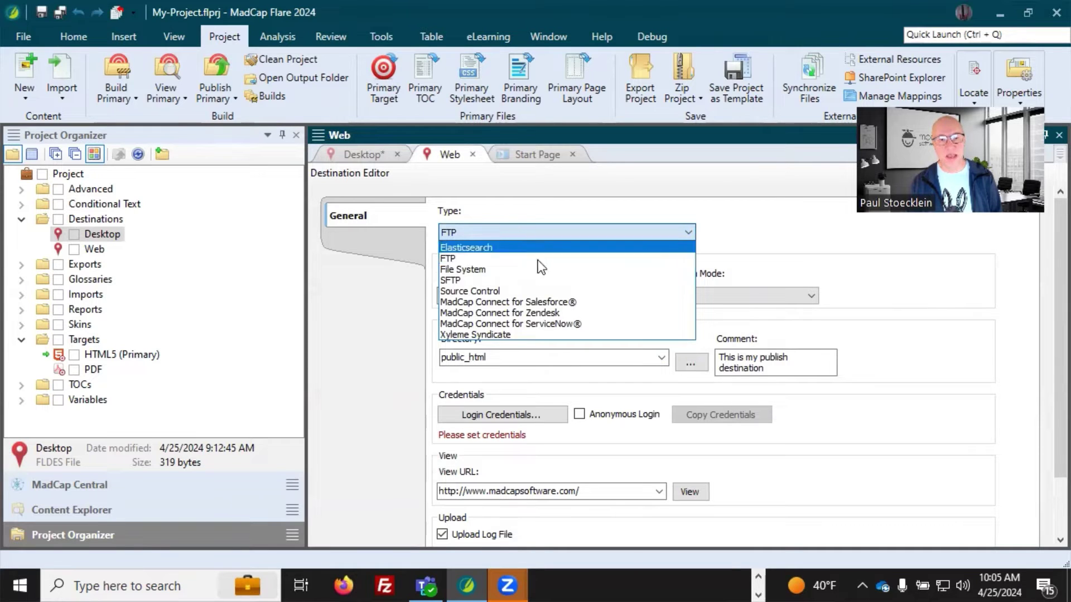
click(548, 303)
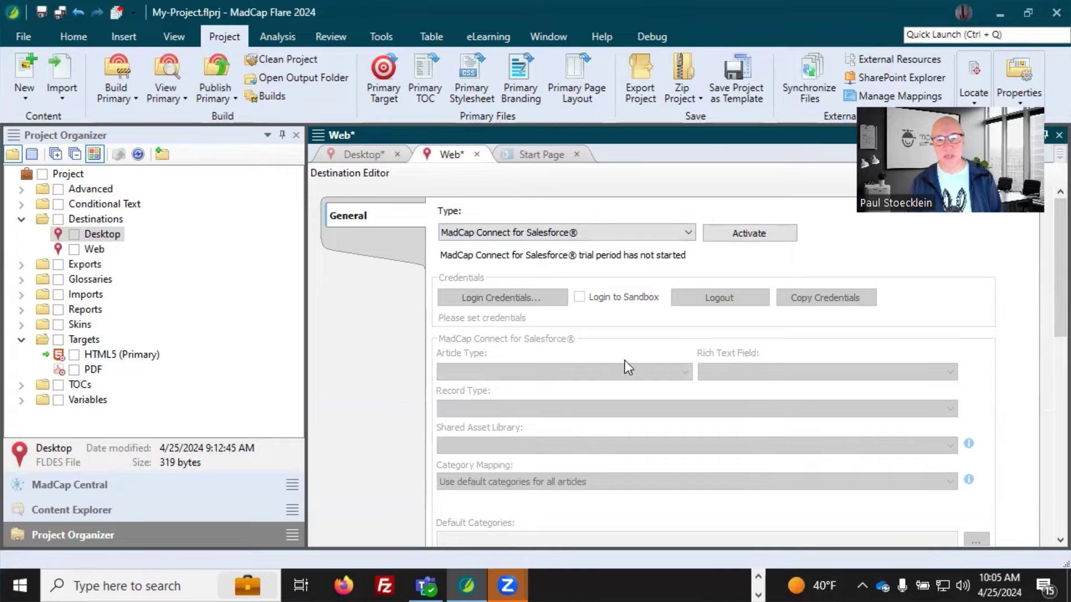
click(538, 235)
click(534, 311)
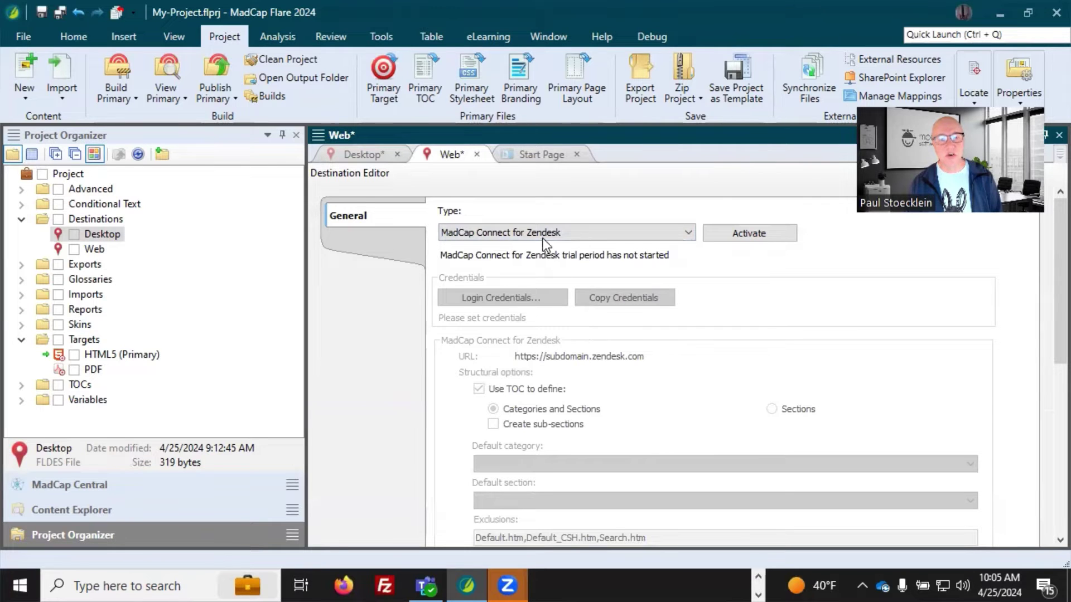
click(543, 236)
click(537, 322)
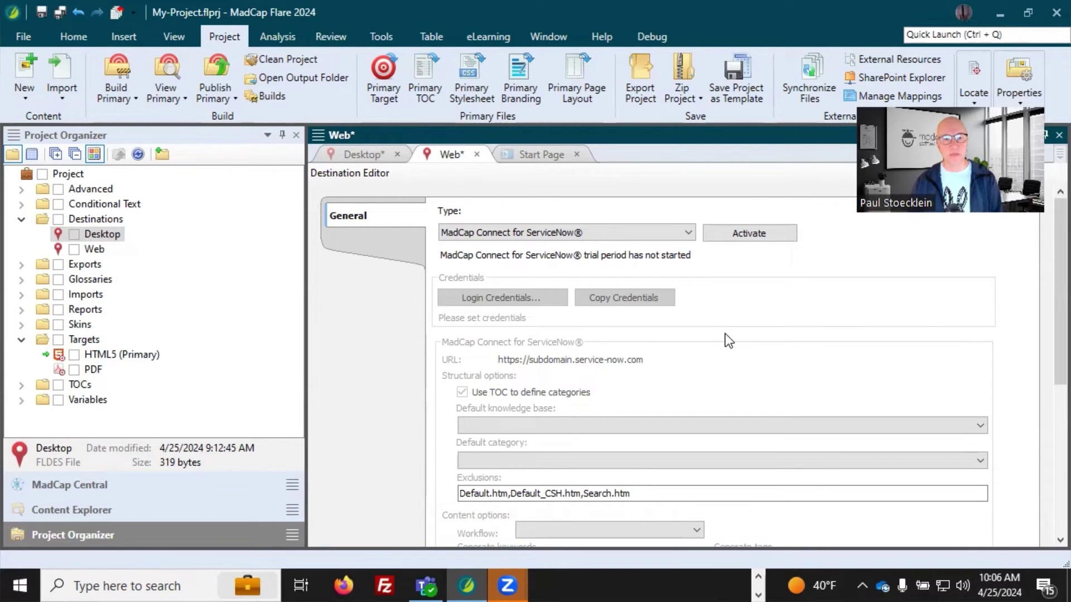
click(607, 235)
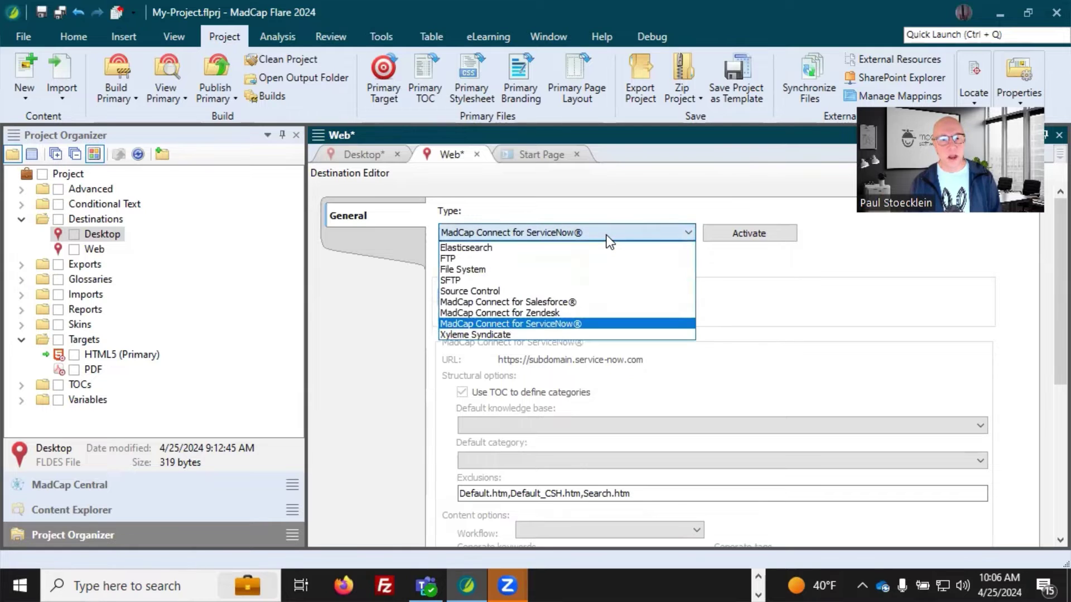
- Set the Web destination's type to Xyleme Syndicate and review its settings
click(486, 334)
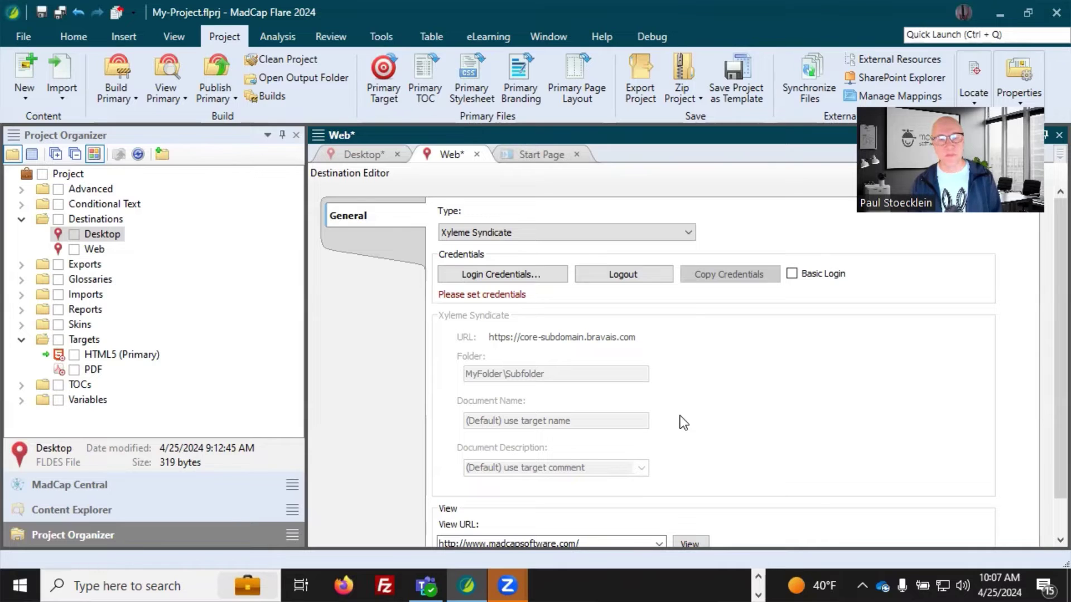
click(532, 233)
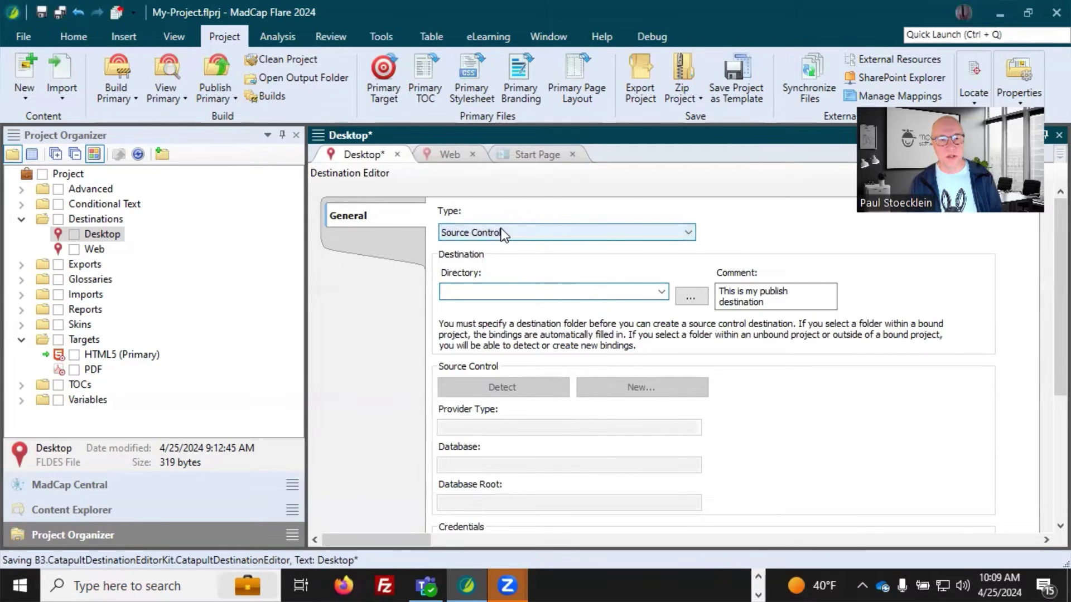
- Set the Desktop destination to File System publishing into Documents\My-Output, and save it
click(503, 233)
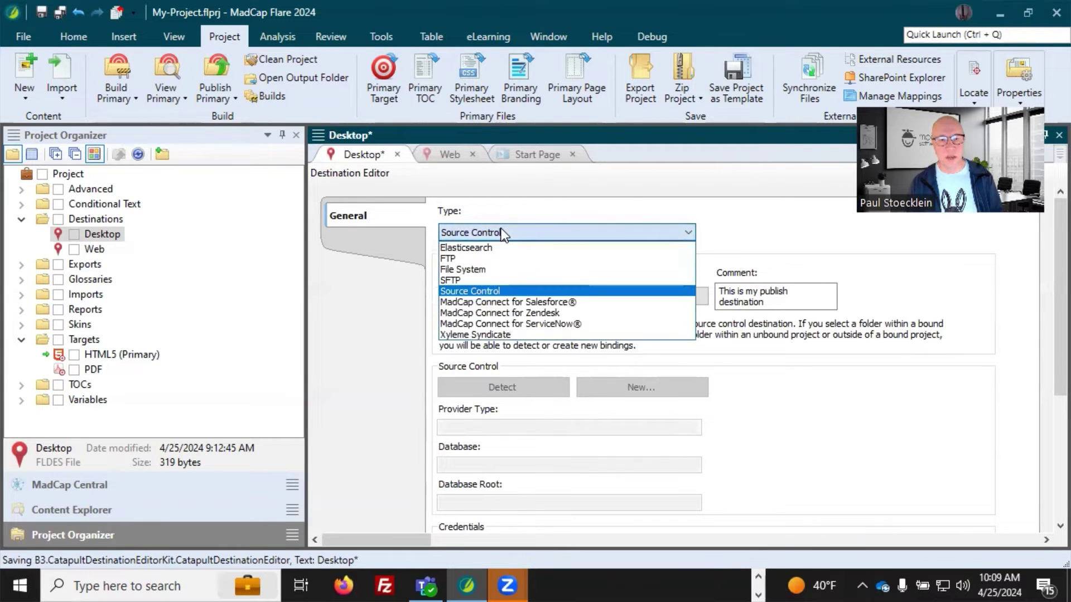
click(489, 269)
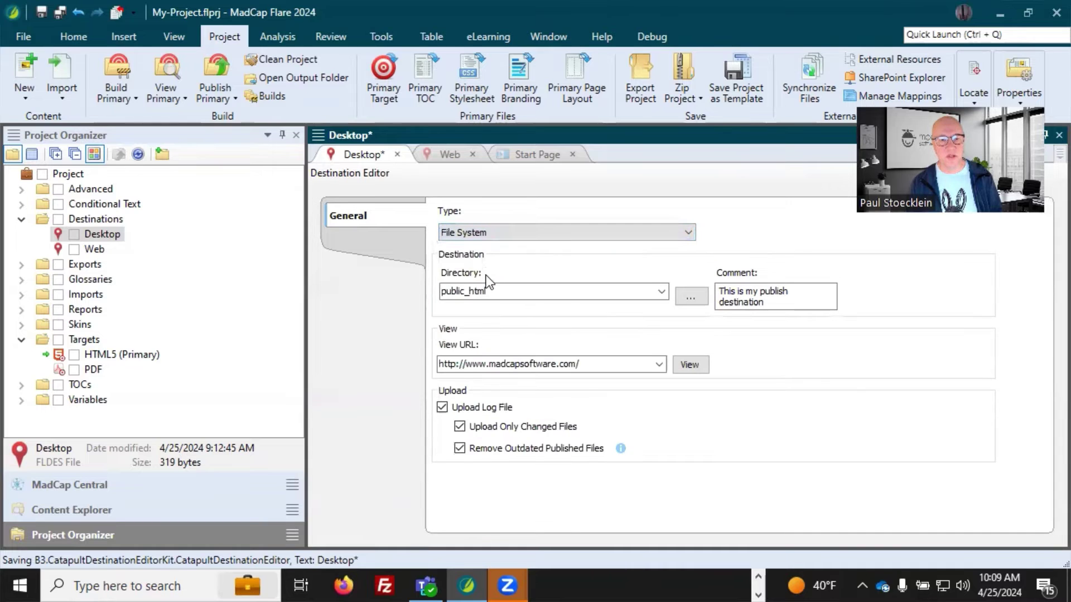
click(692, 301)
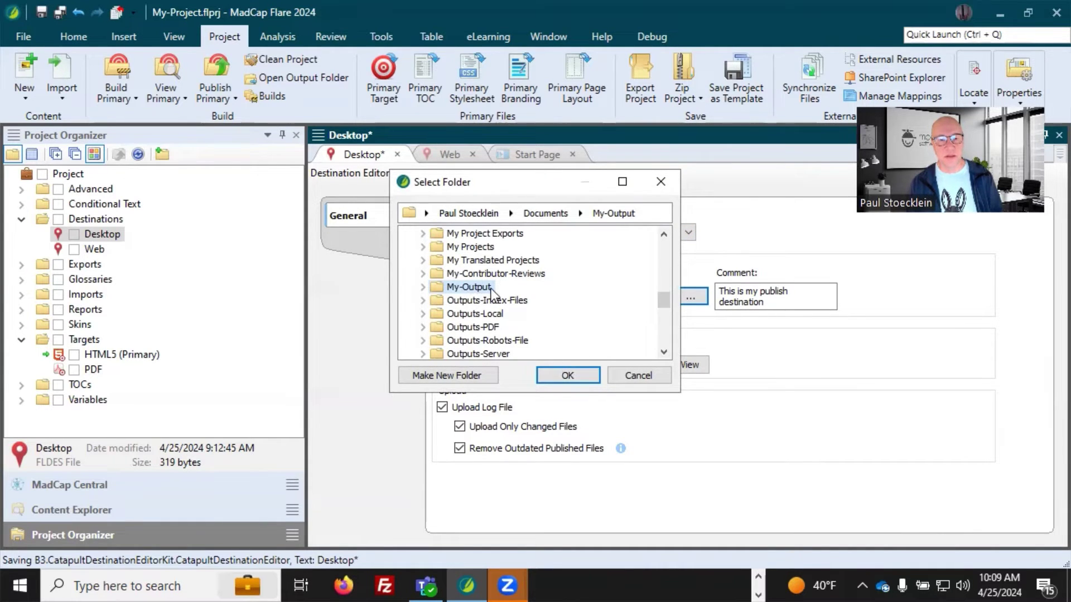
click(565, 378)
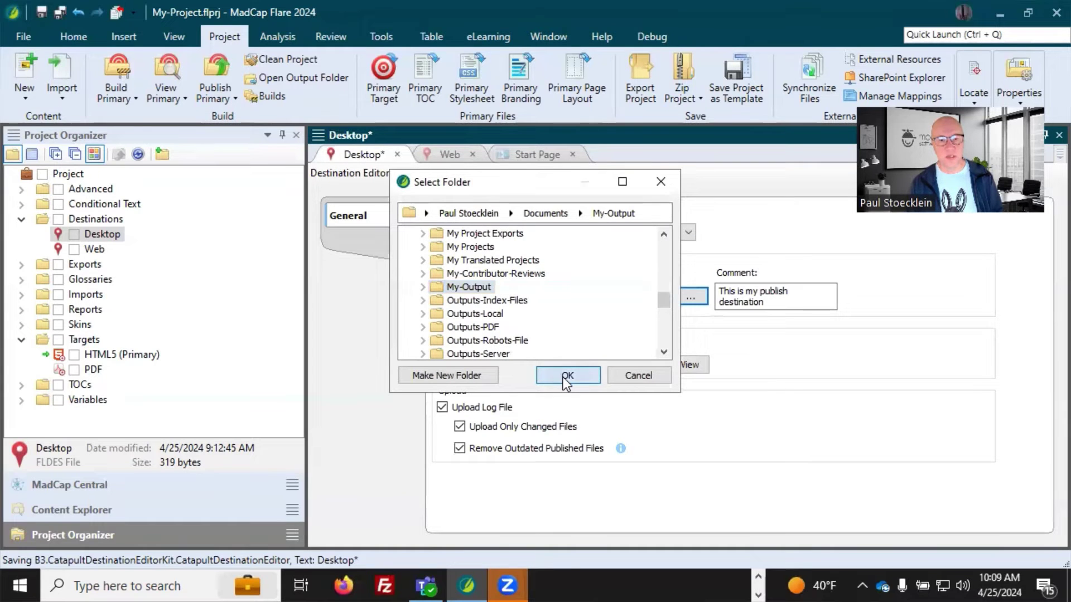
click(40, 12)
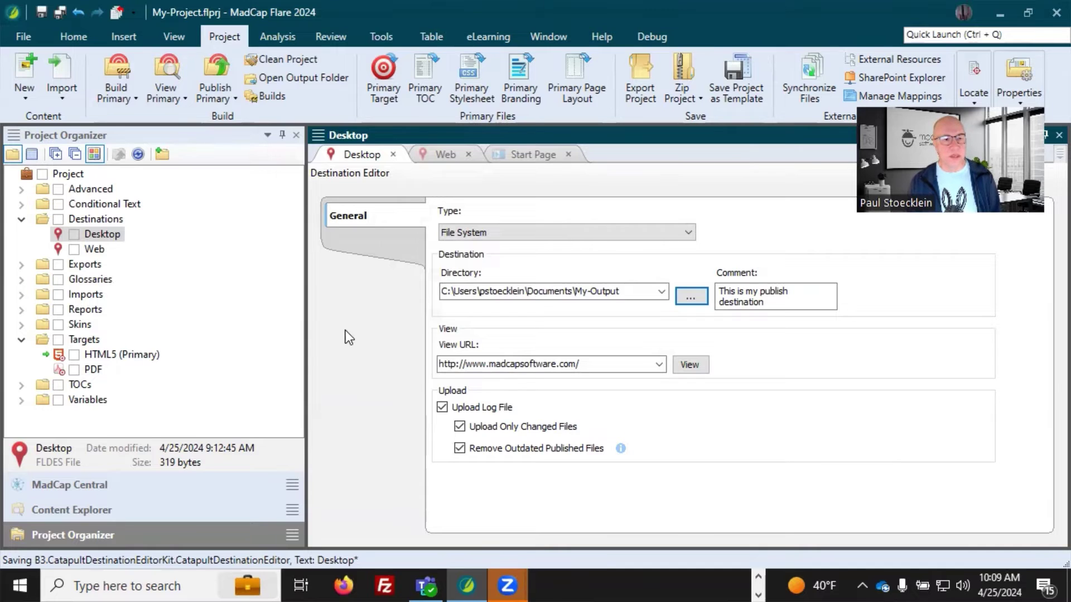
- Enable publishing to the Desktop destination for the HTML5 target and save it
double_click(117, 357)
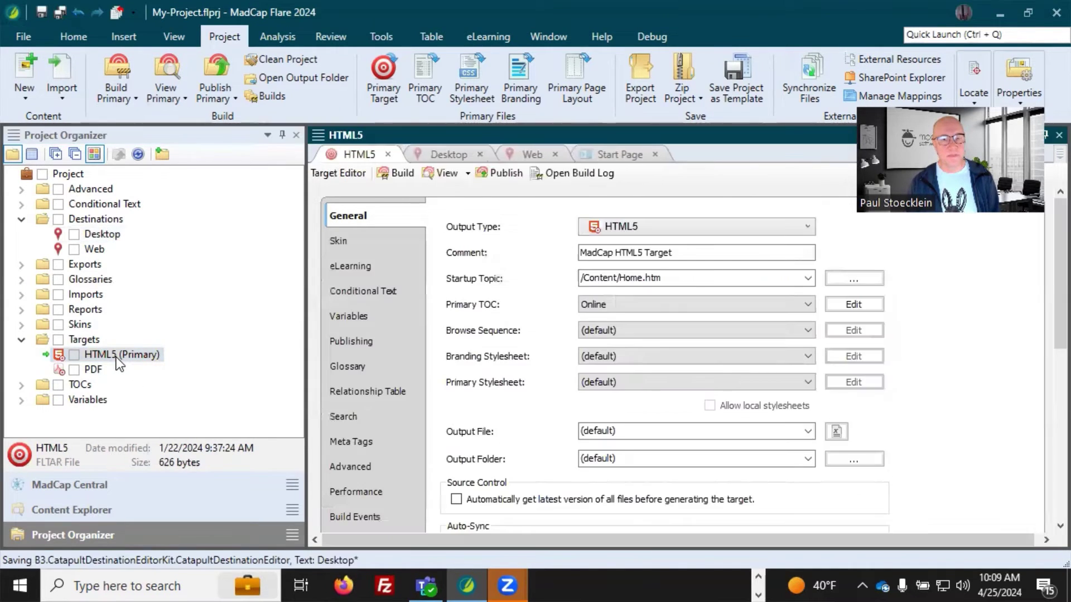
click(376, 341)
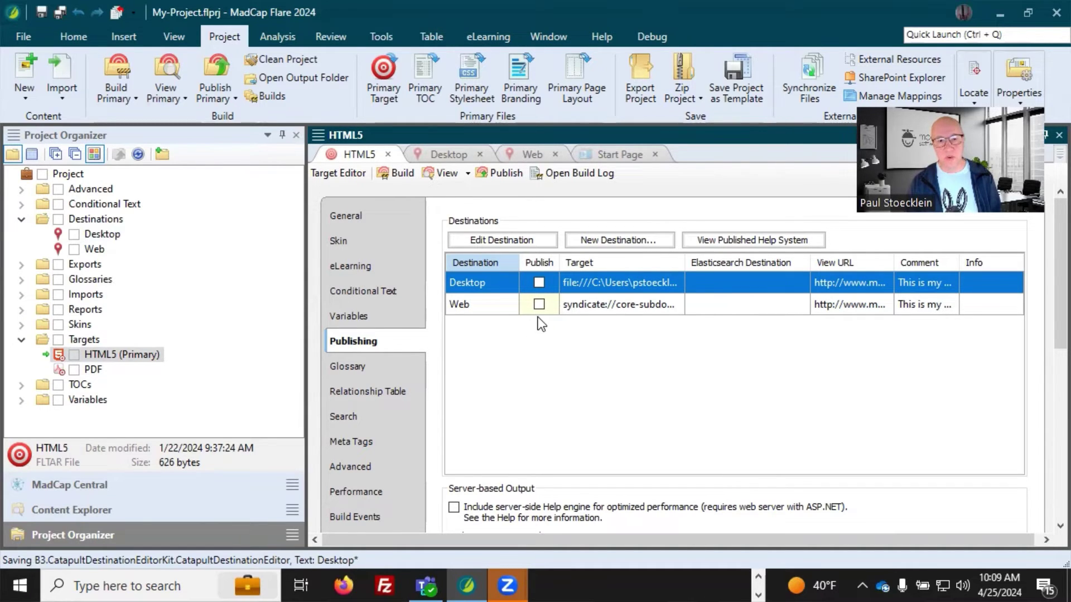
click(539, 283)
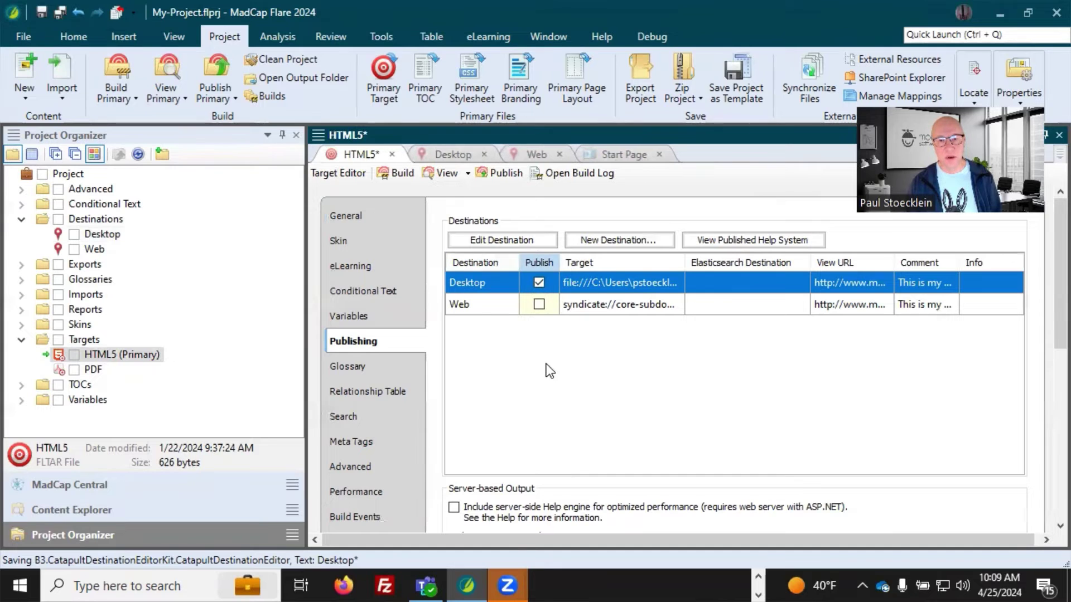
click(42, 12)
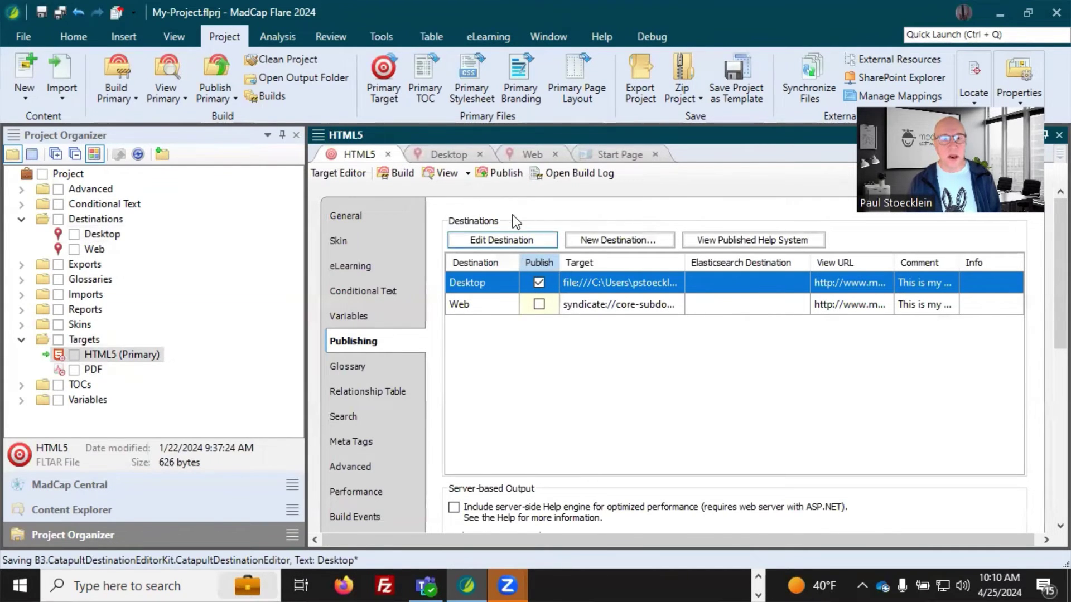
- Publish the HTML5 target, agreeing to regenerate its out-of-date output
click(506, 175)
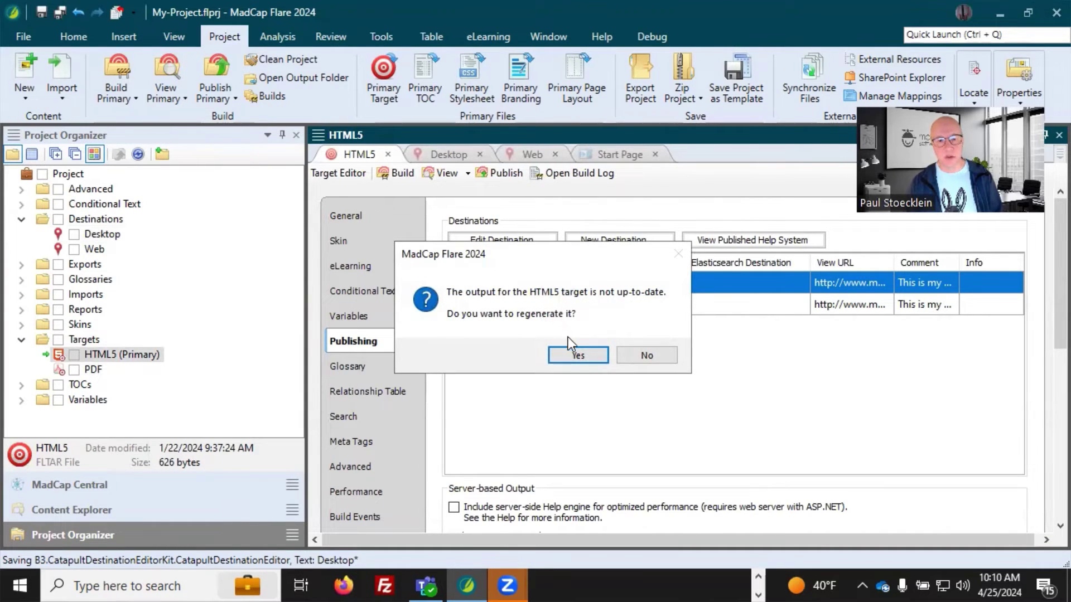
click(576, 357)
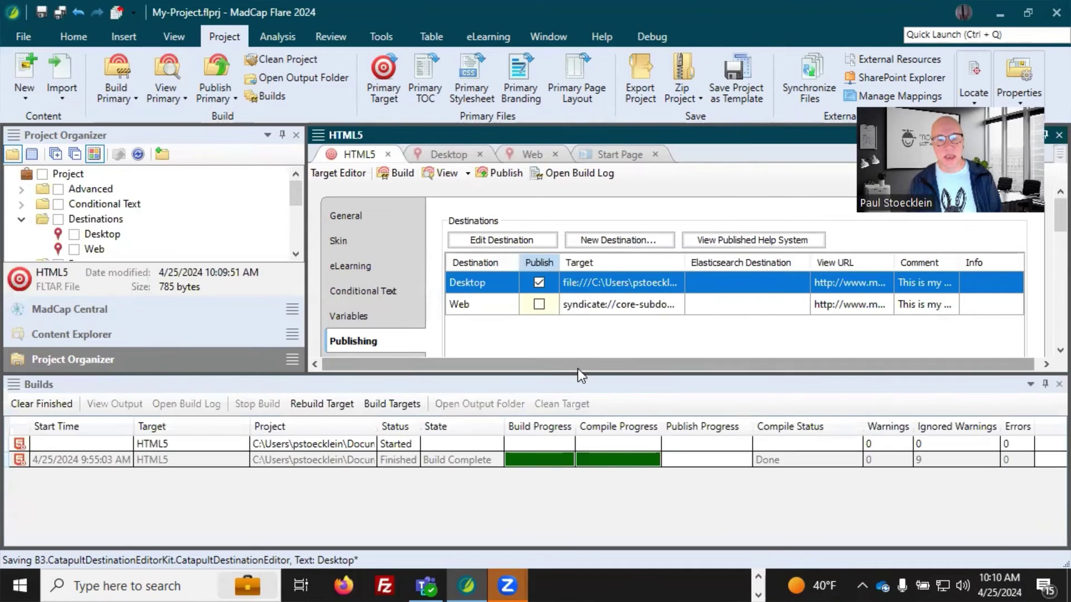
drag(577, 372, 574, 389)
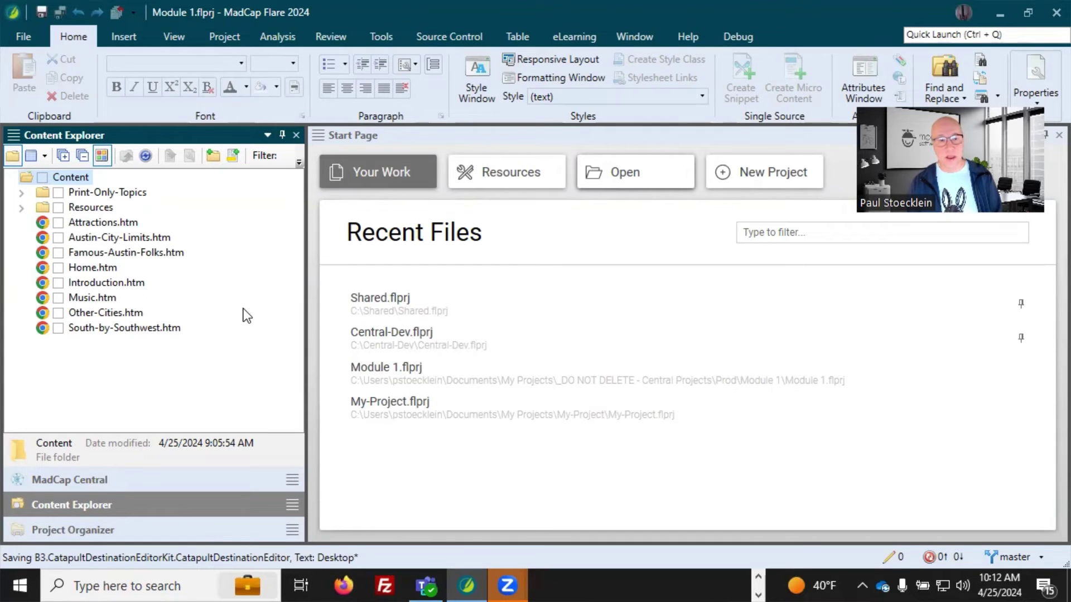
- Check the project's MadCap Central properties, then expand the empty Destinations folder in Project Organizer
click(177, 36)
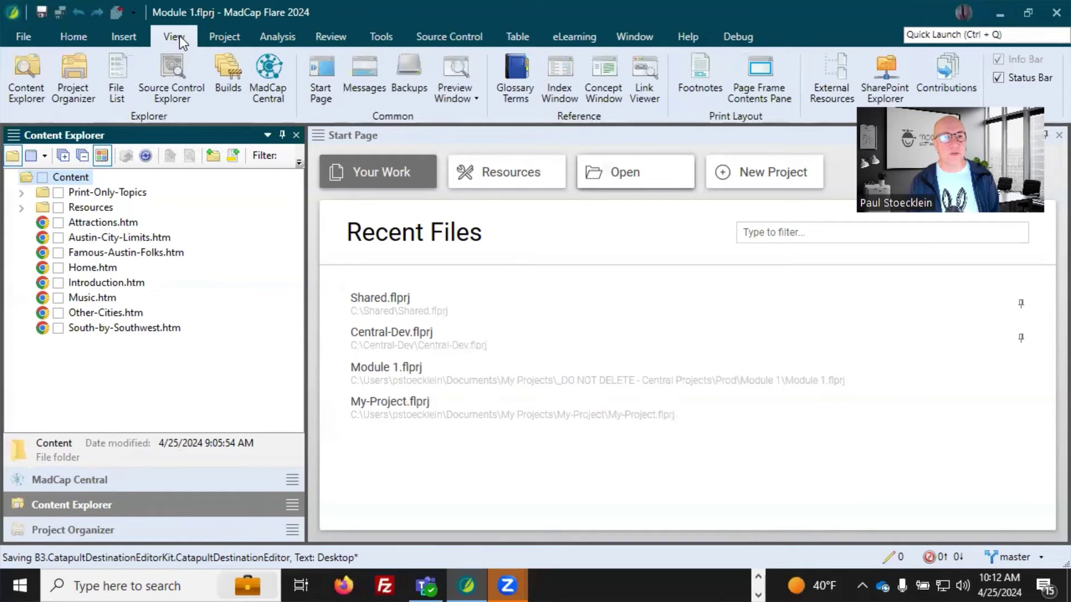
click(266, 82)
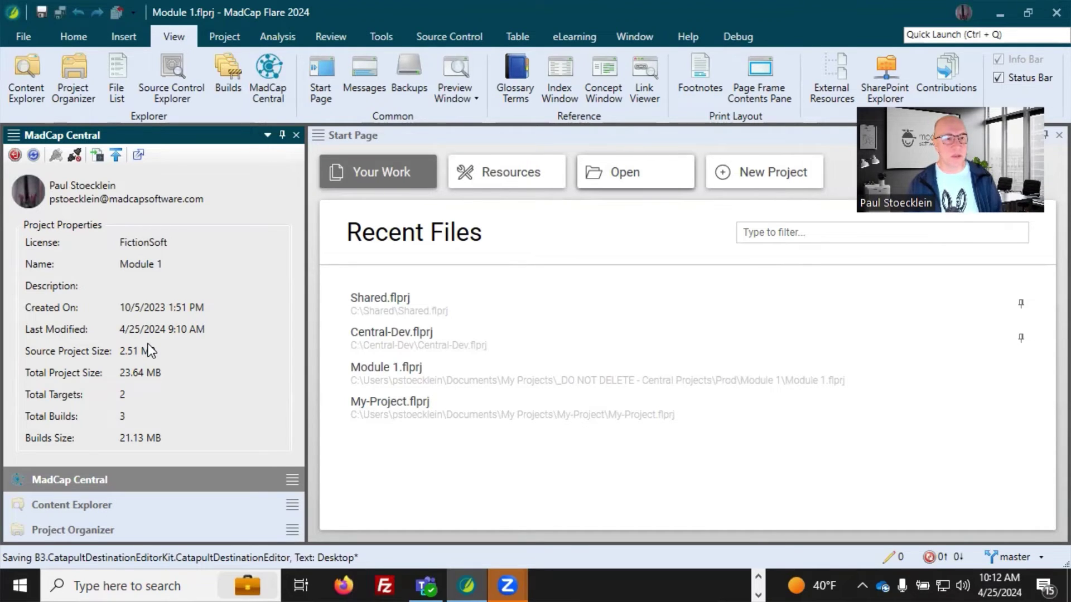
key(ctrl+shift+j)
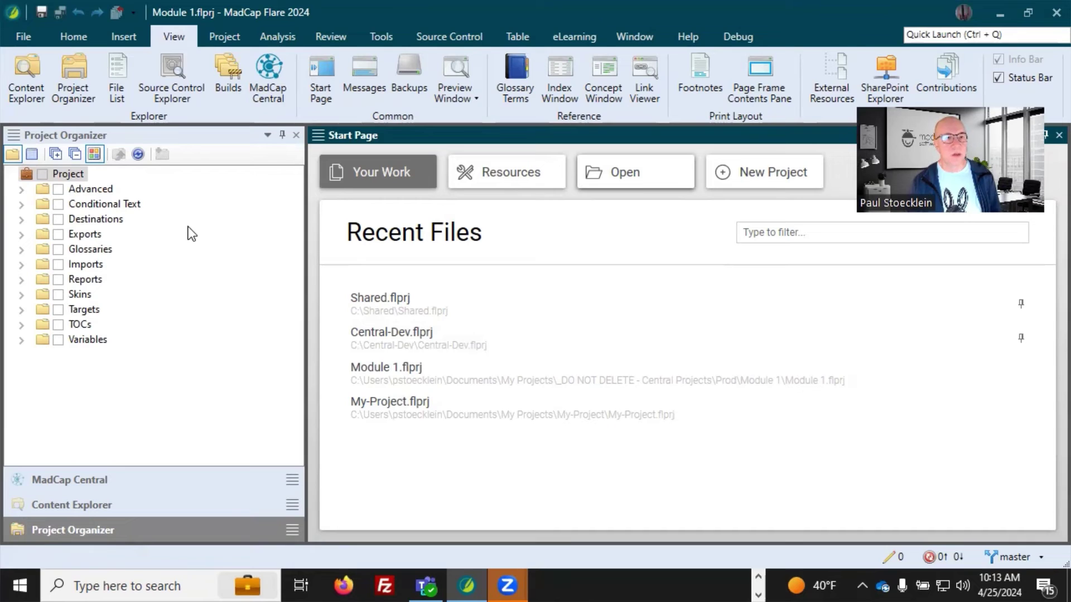
click(91, 220)
click(22, 221)
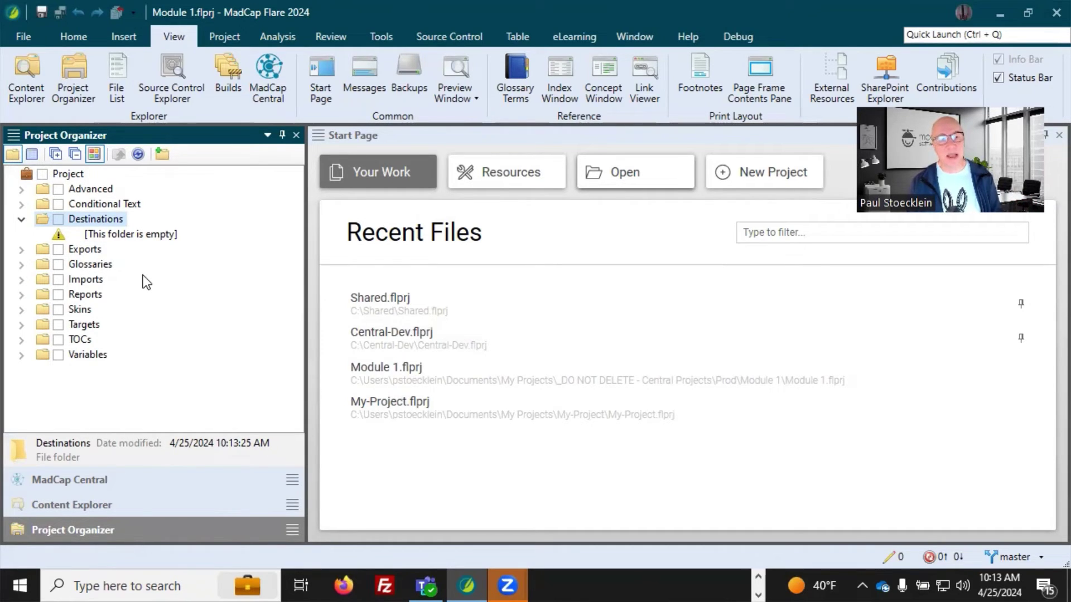
- Open All-About-Austin-HTML5, enable publishing to its Central destination, and save the target
double_click(76, 326)
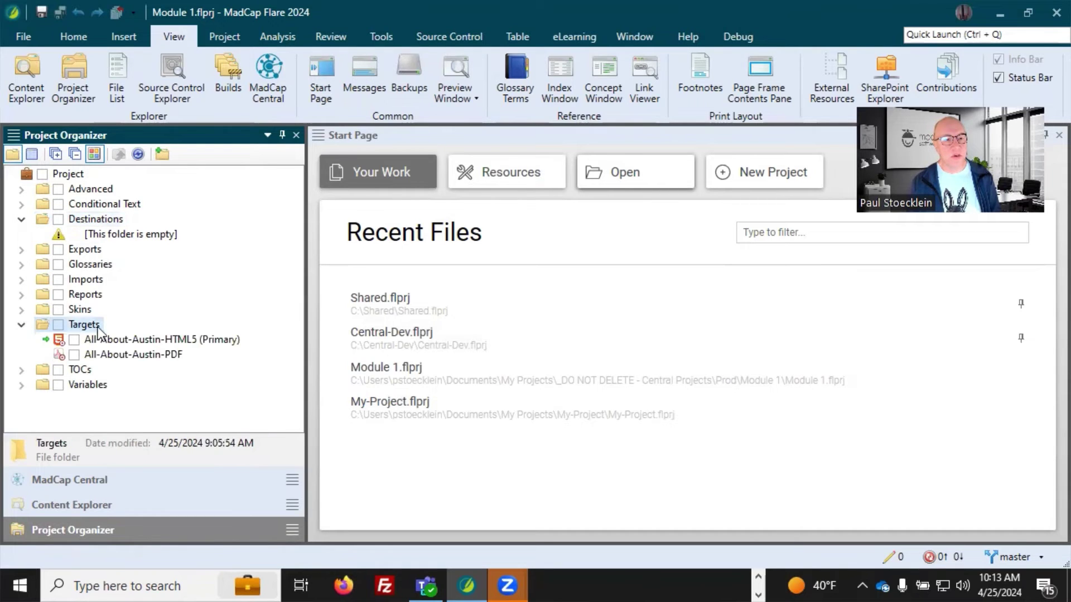
double_click(119, 340)
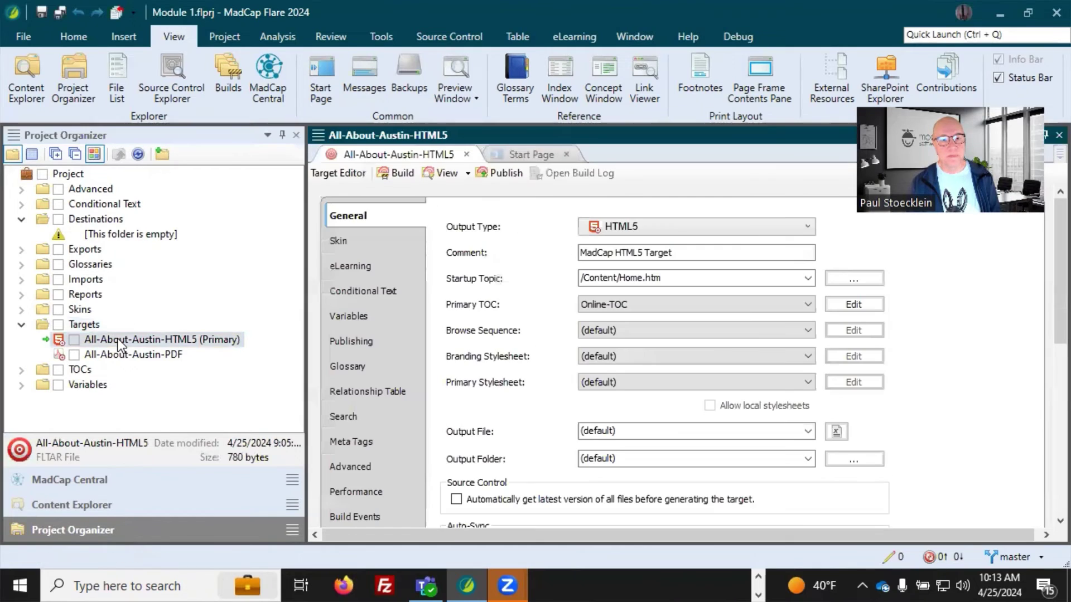
click(351, 341)
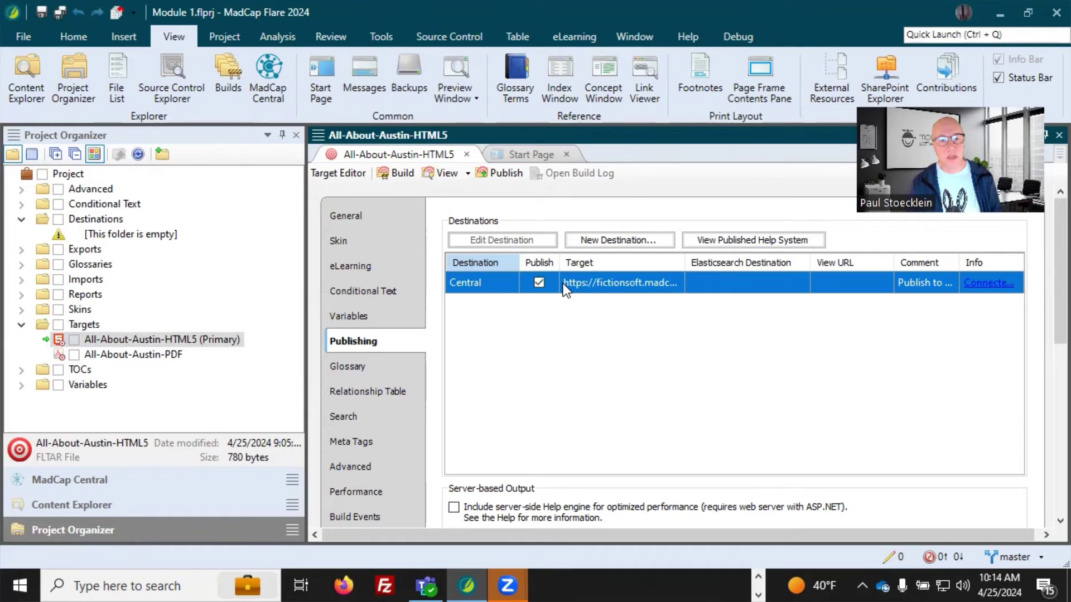
click(539, 282)
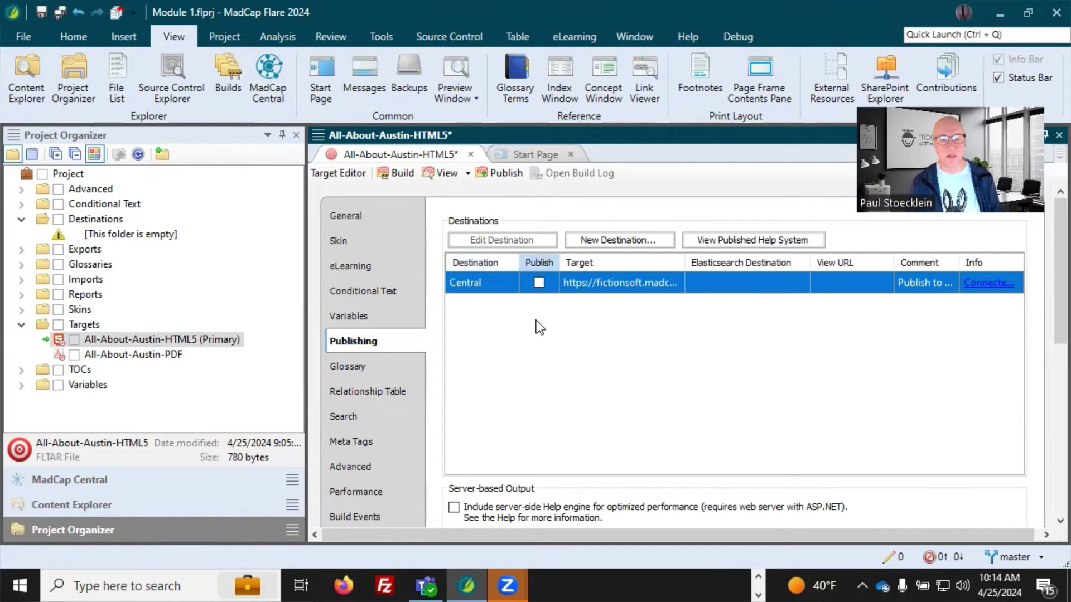
click(538, 284)
key(ctrl+s)
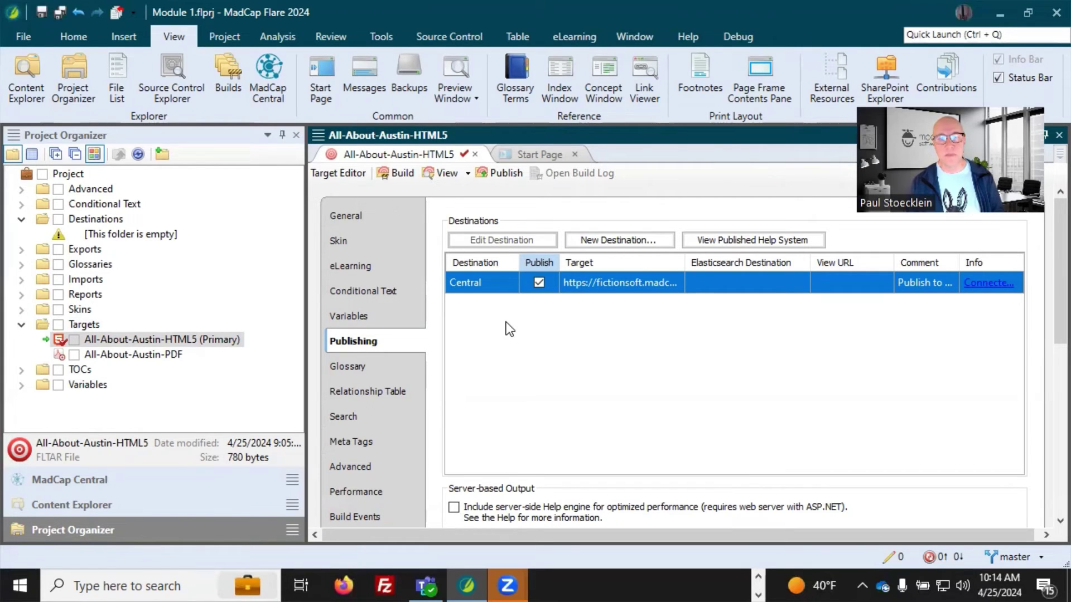
- Publish All-About-Austin-HTML5 to Central, agreeing to generate the missing output
click(507, 174)
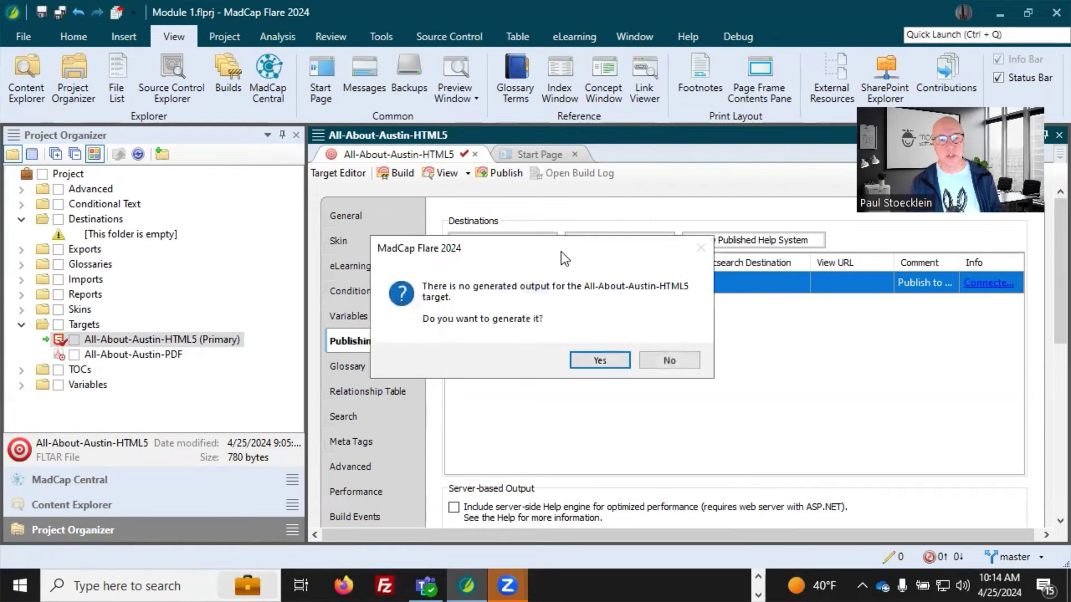
click(599, 360)
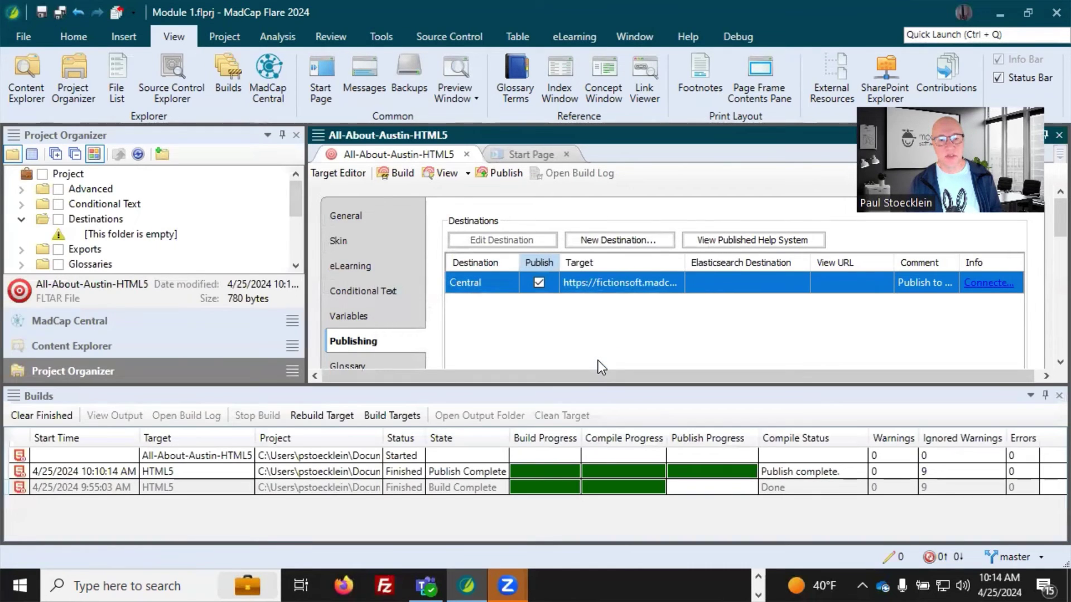
drag(594, 386, 592, 403)
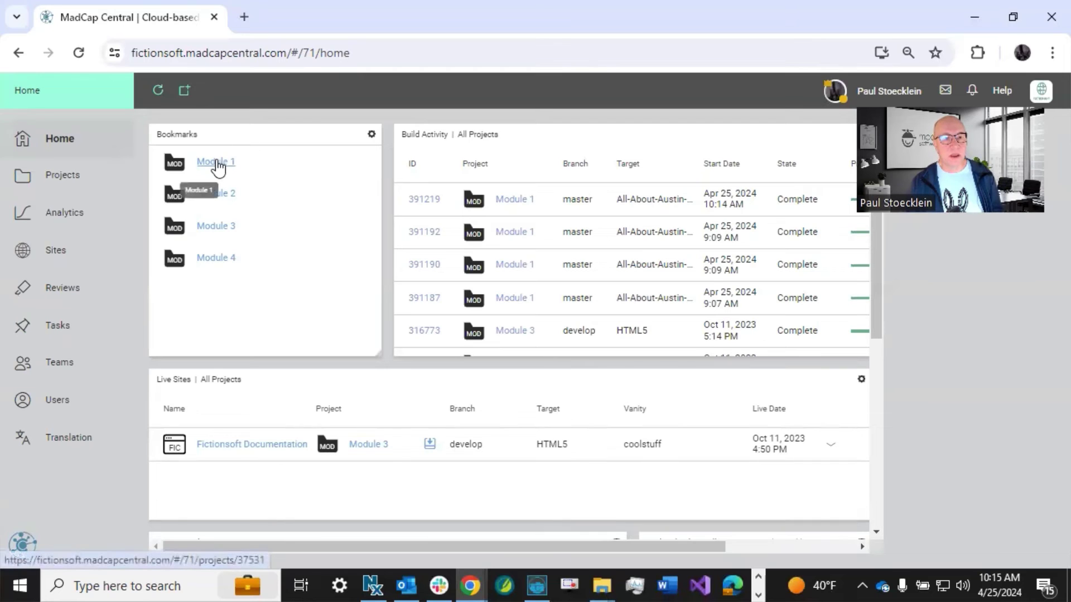
click(217, 163)
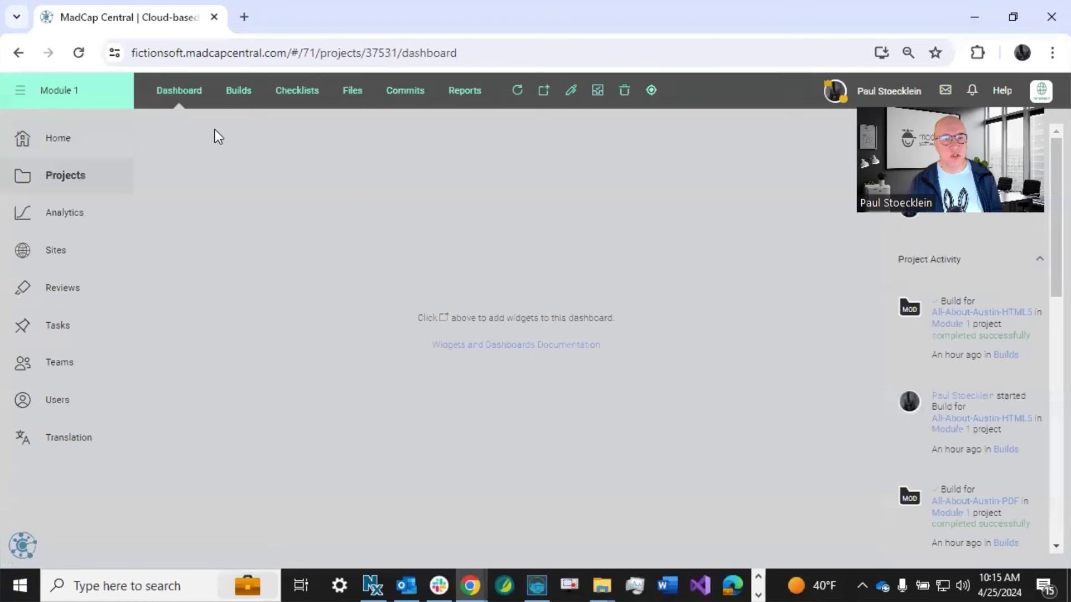
click(234, 94)
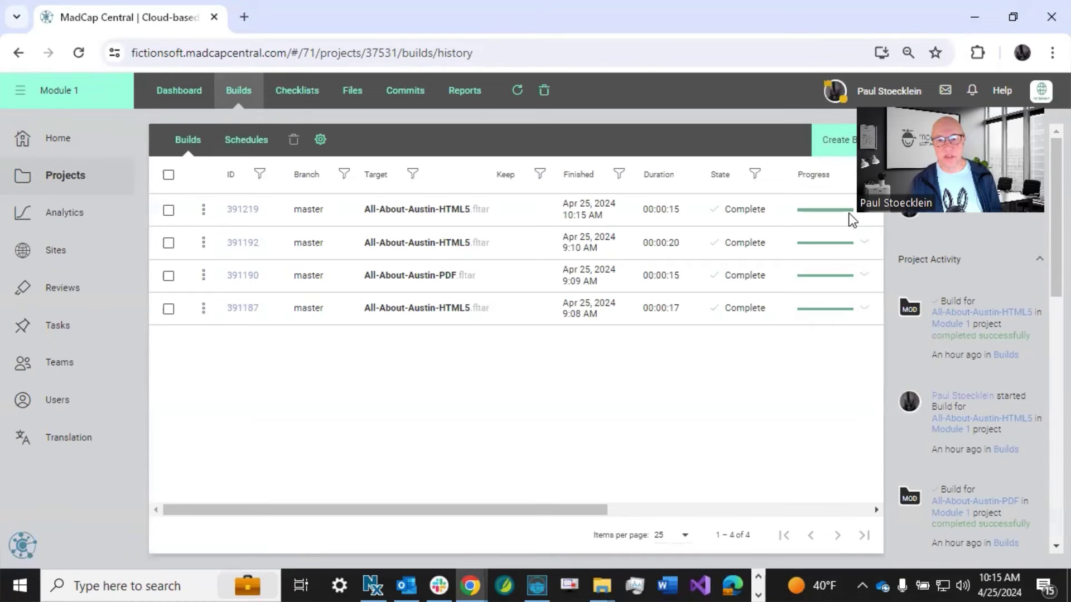
drag(542, 507, 460, 486)
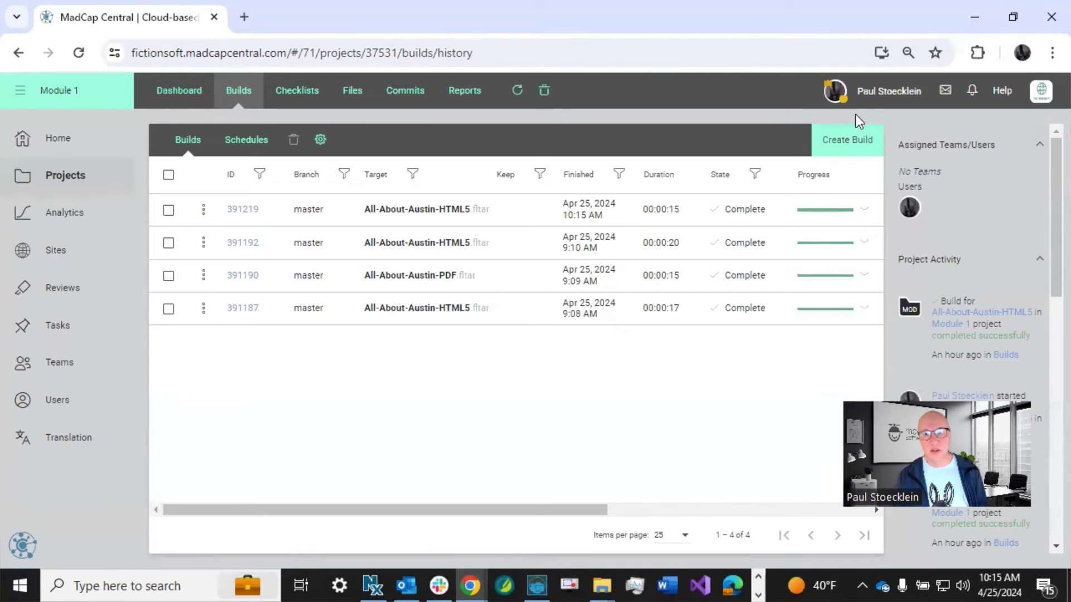
drag(550, 511, 682, 513)
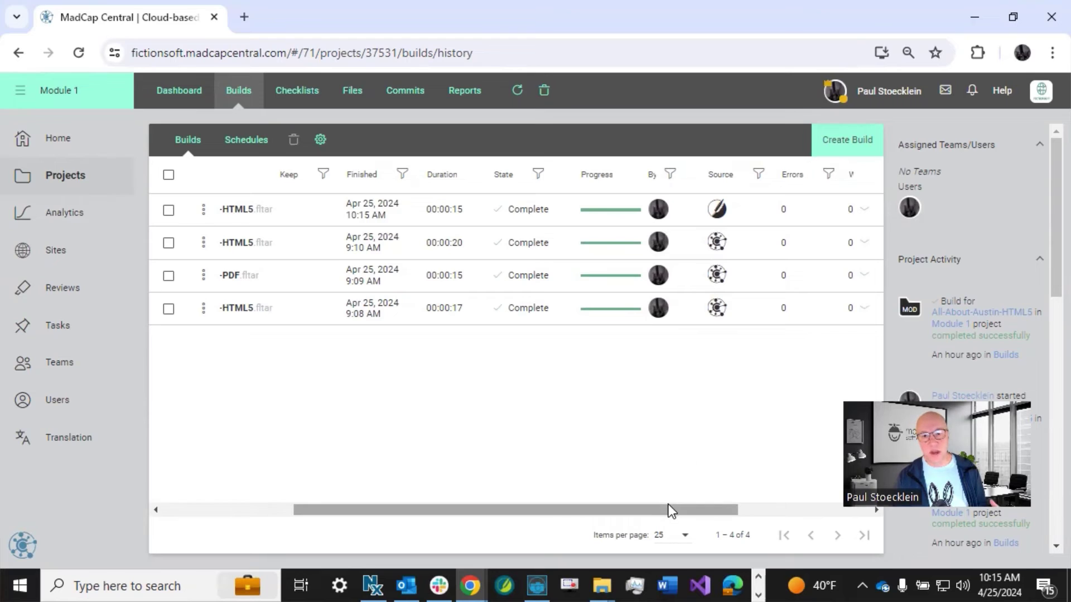
drag(674, 508, 451, 488)
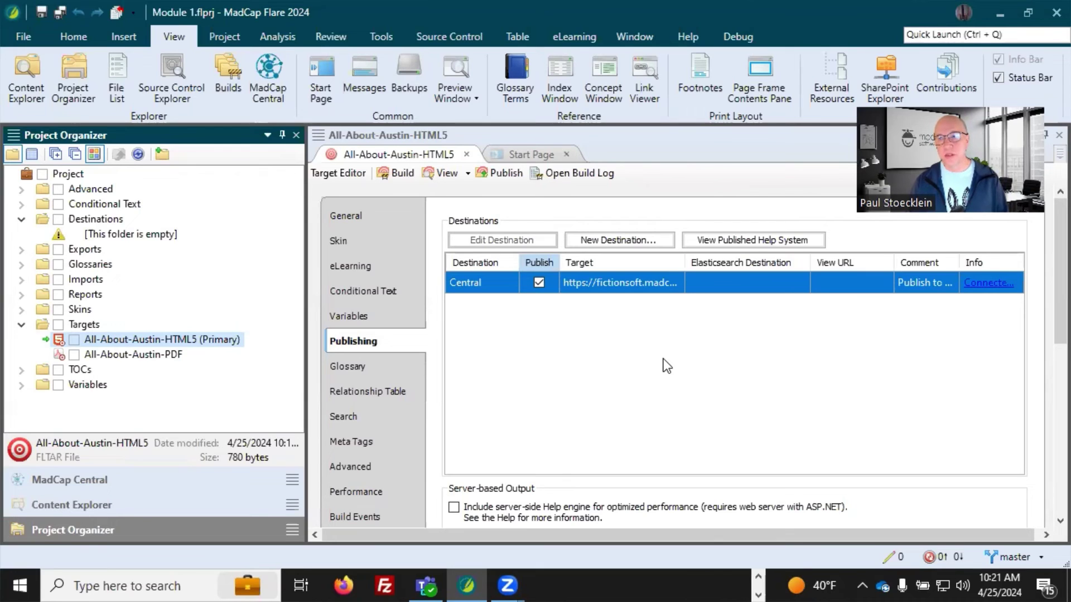
- Review the Build Primary and Publish Primary target lists and the HTML5 target's context menu
click(224, 38)
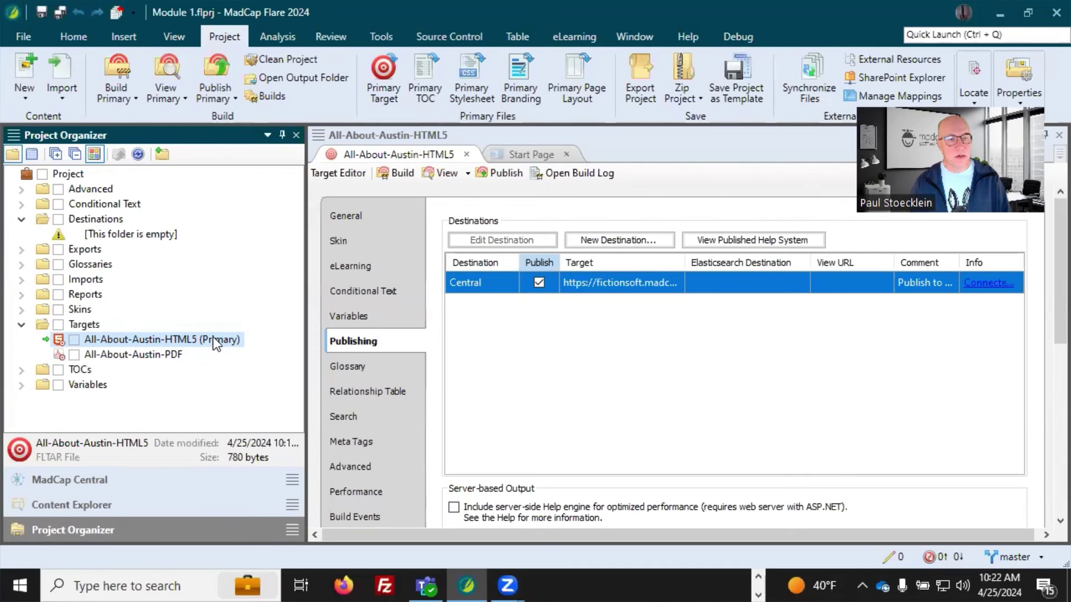
click(126, 96)
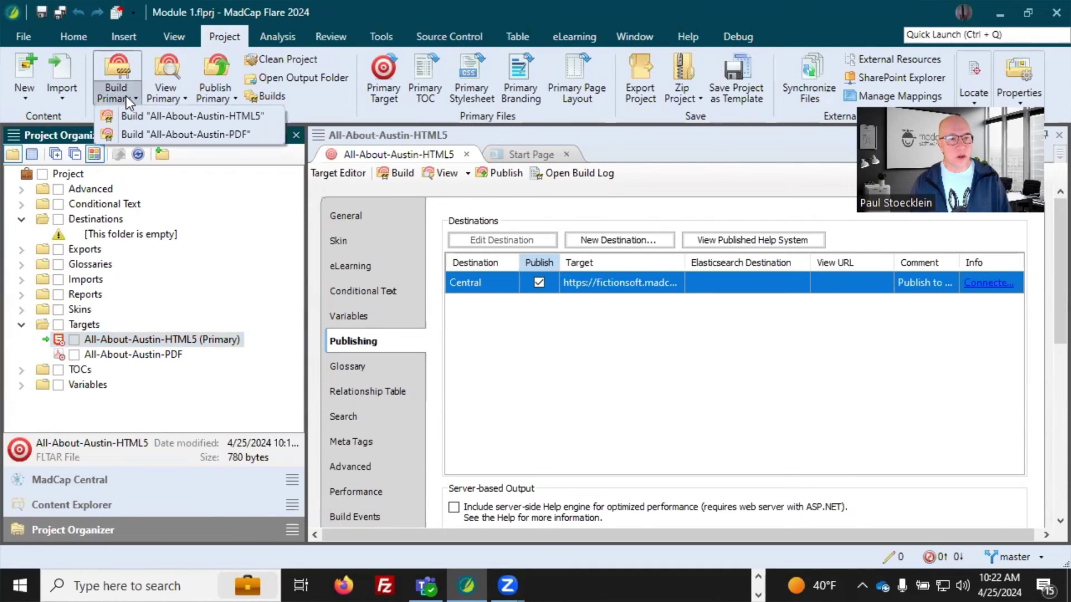
click(229, 95)
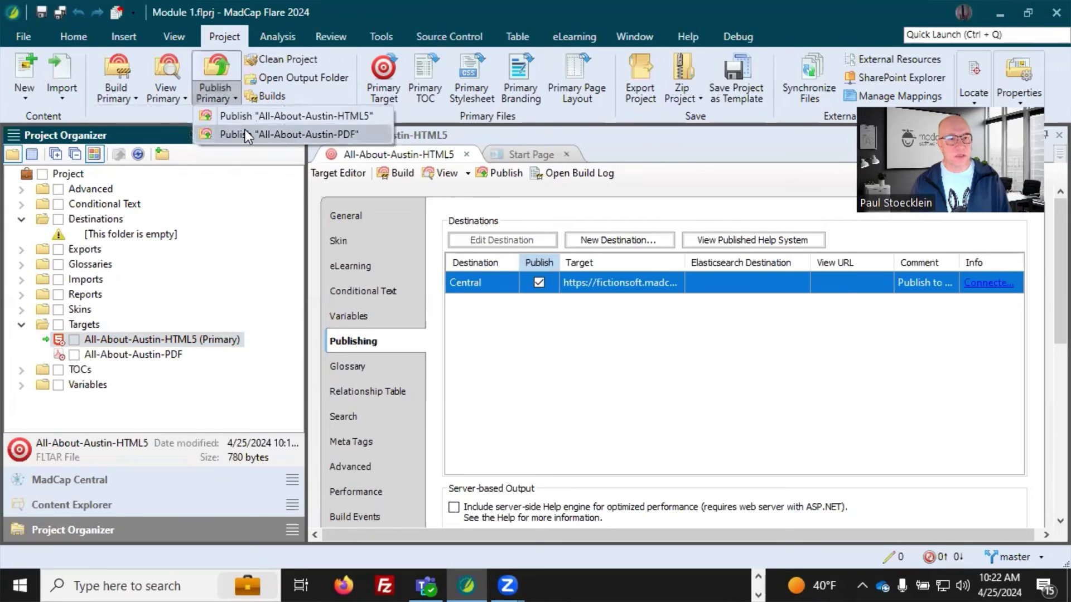
click(224, 41)
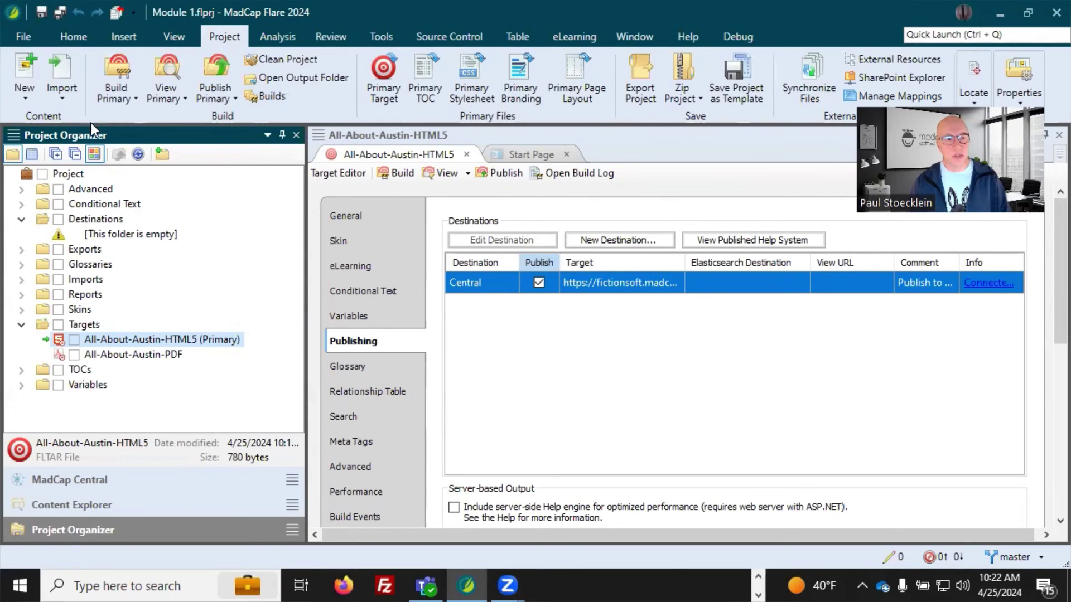
right_click(122, 339)
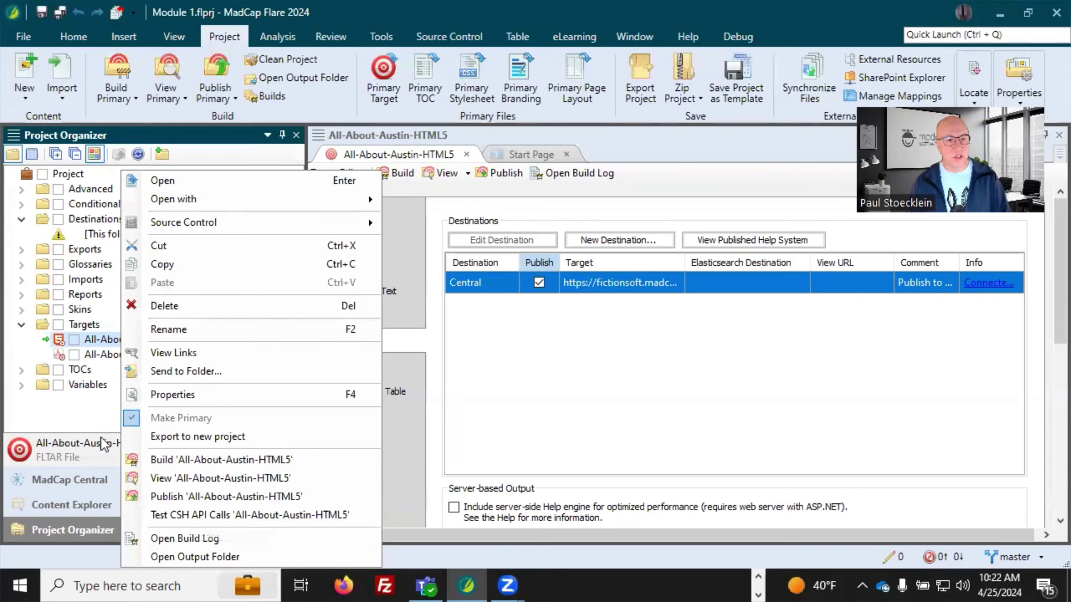
click(94, 416)
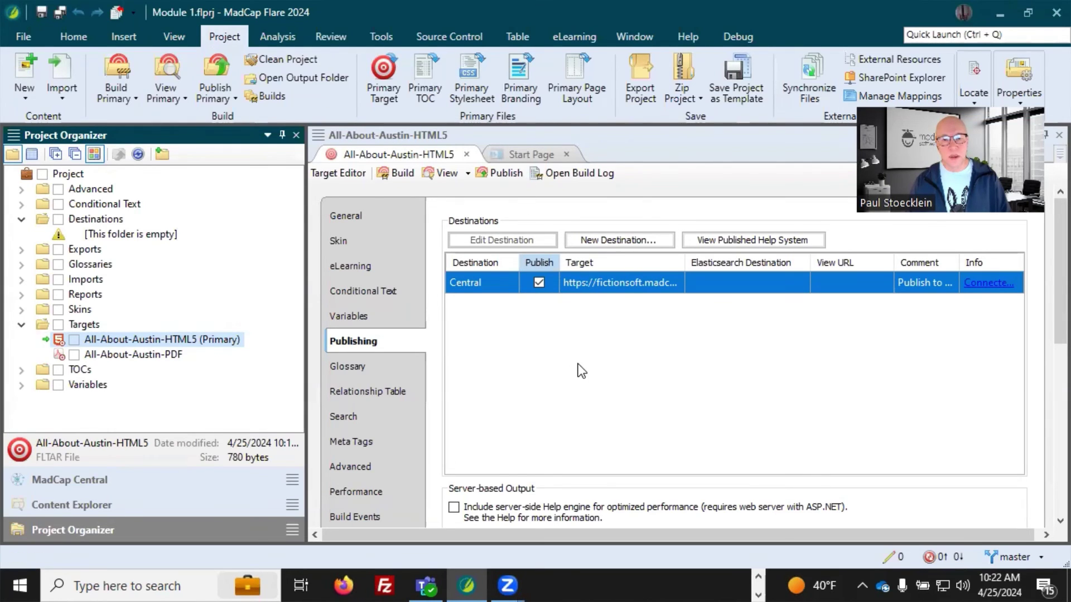
- Add a new batch target named NewBatchTarget to the Targets folder
right_click(83, 326)
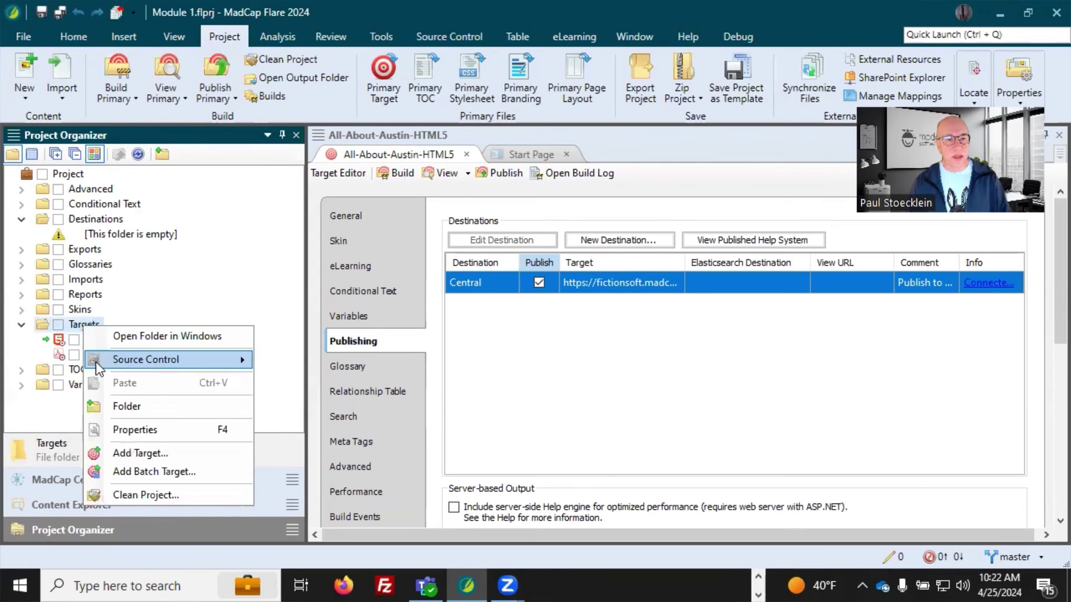
click(130, 468)
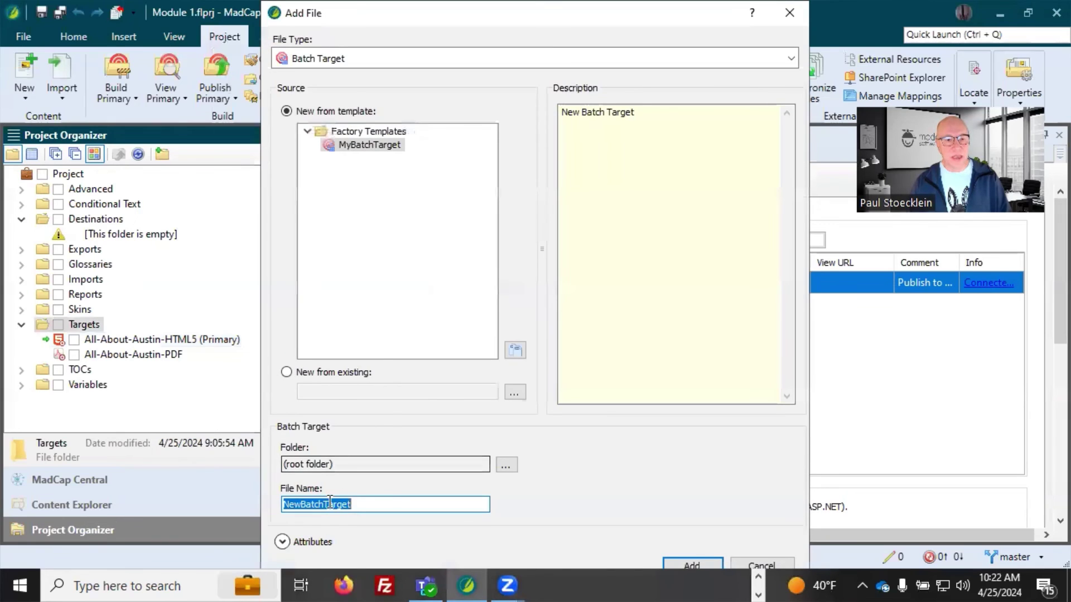
click(692, 565)
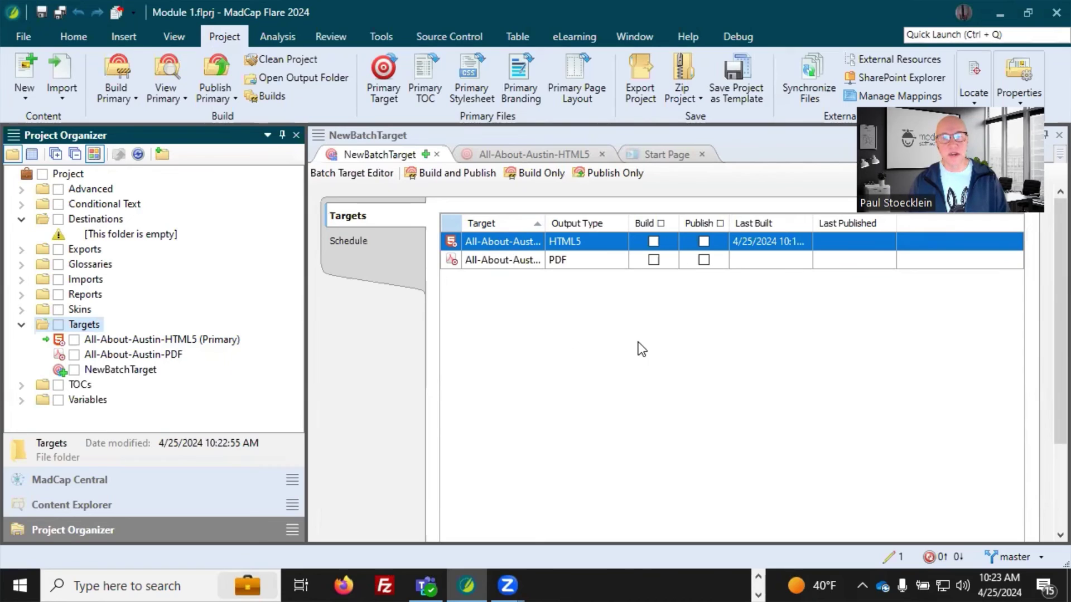
- Set NewBatchTarget to build HTML5 and PDF and publish HTML5, then save it
click(653, 242)
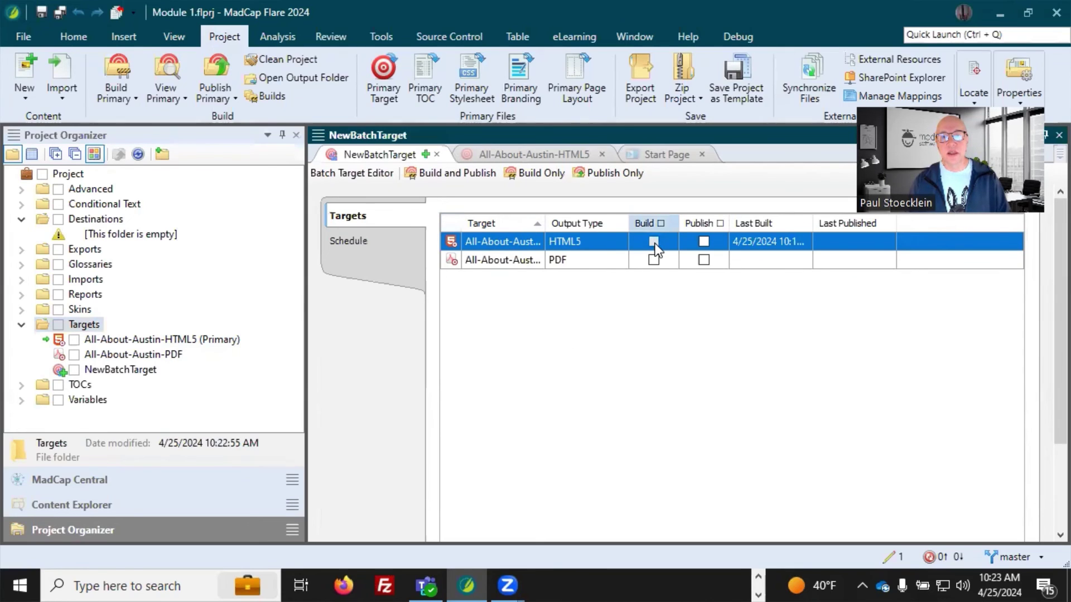
click(655, 259)
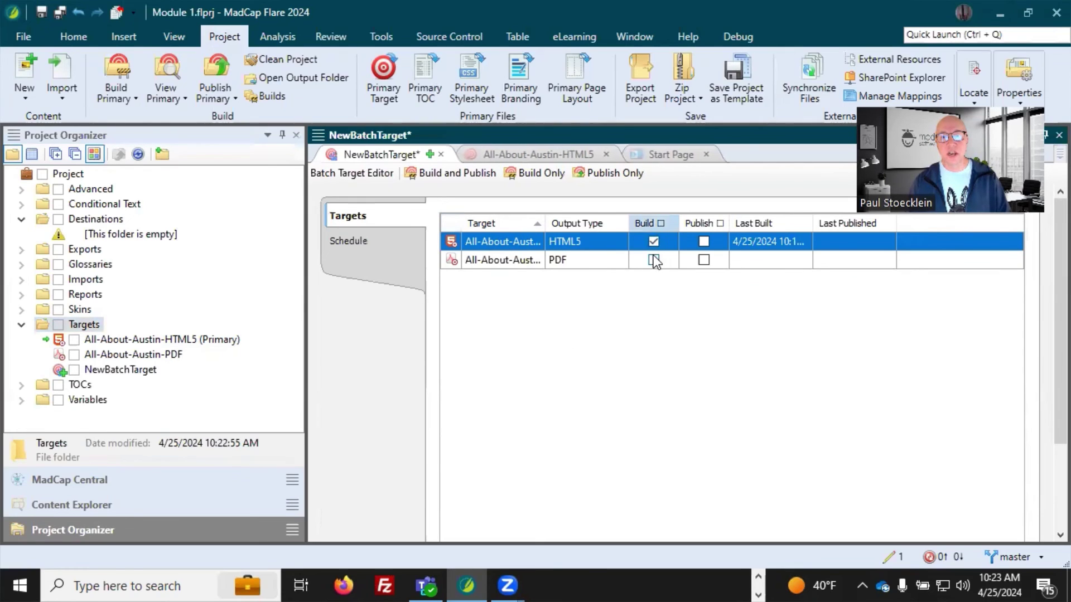
click(704, 242)
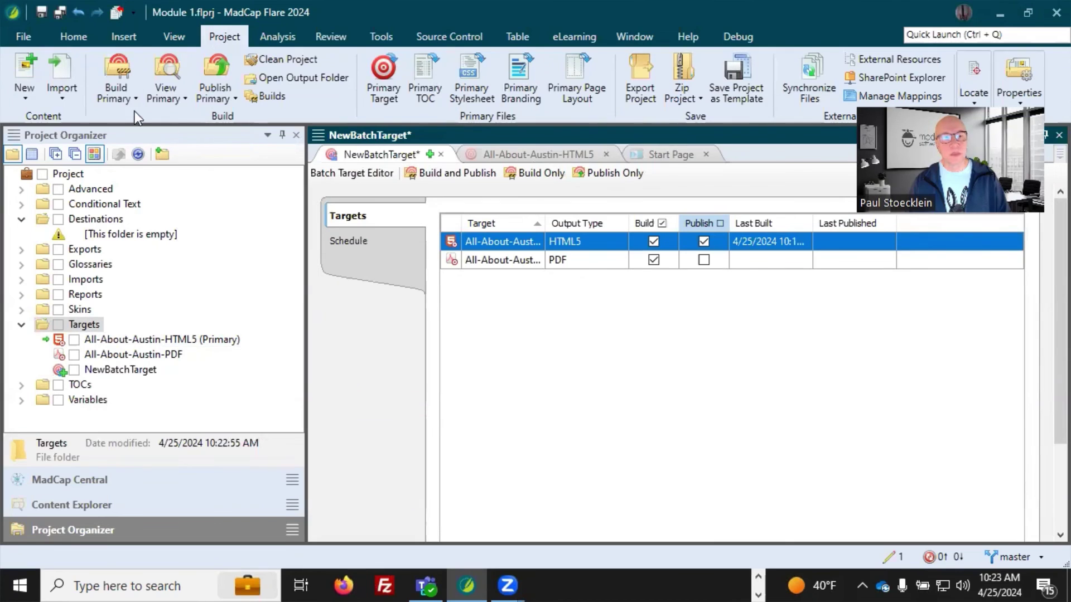
click(38, 13)
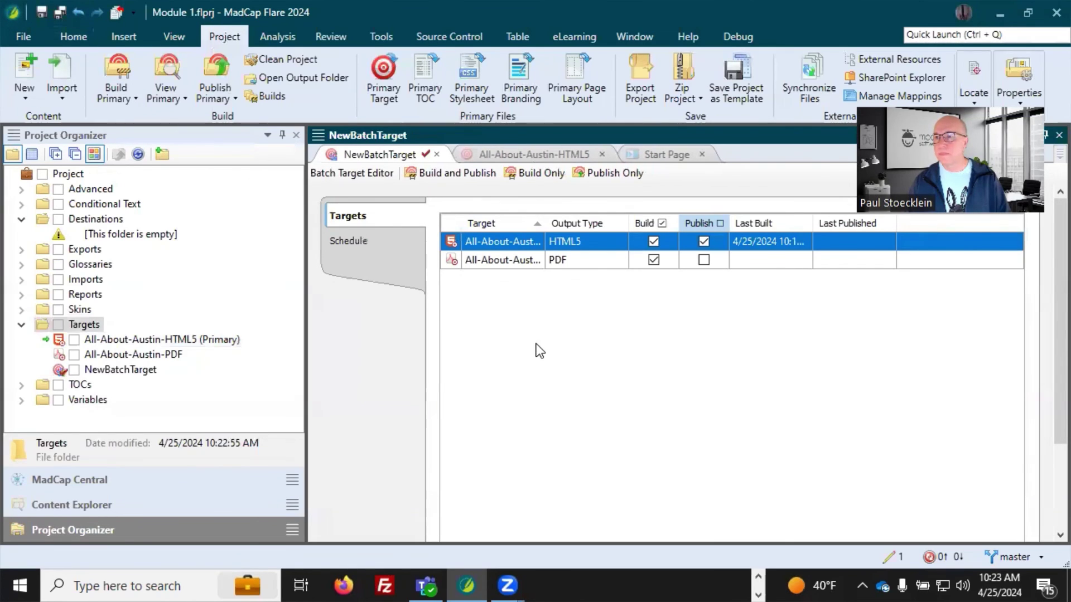
- Show the Builds pane, then mark HTML5 to build and publish and PDF to build
click(174, 36)
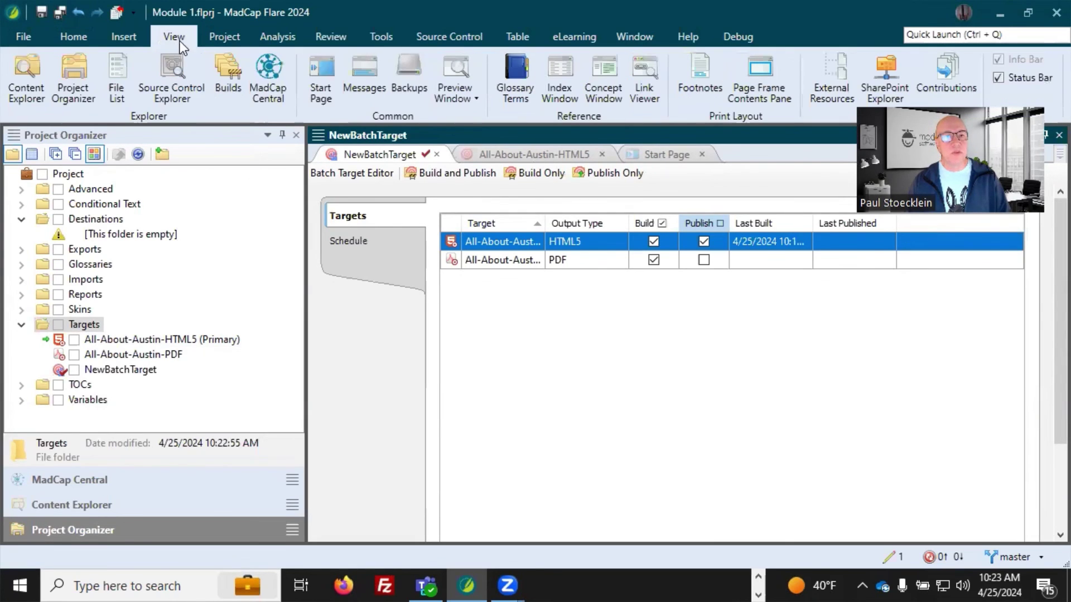
click(227, 72)
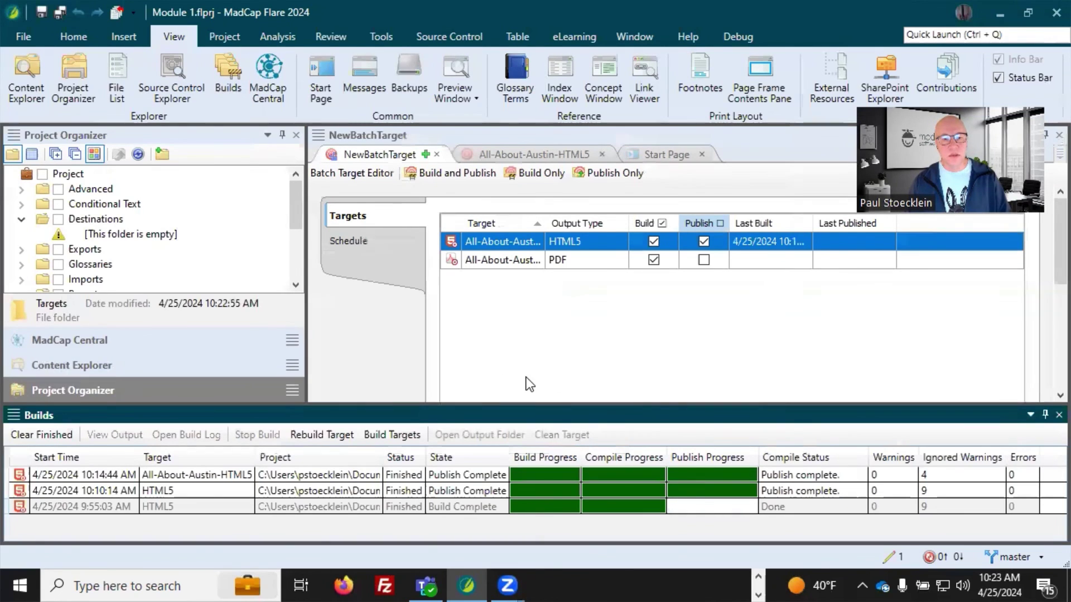
click(386, 431)
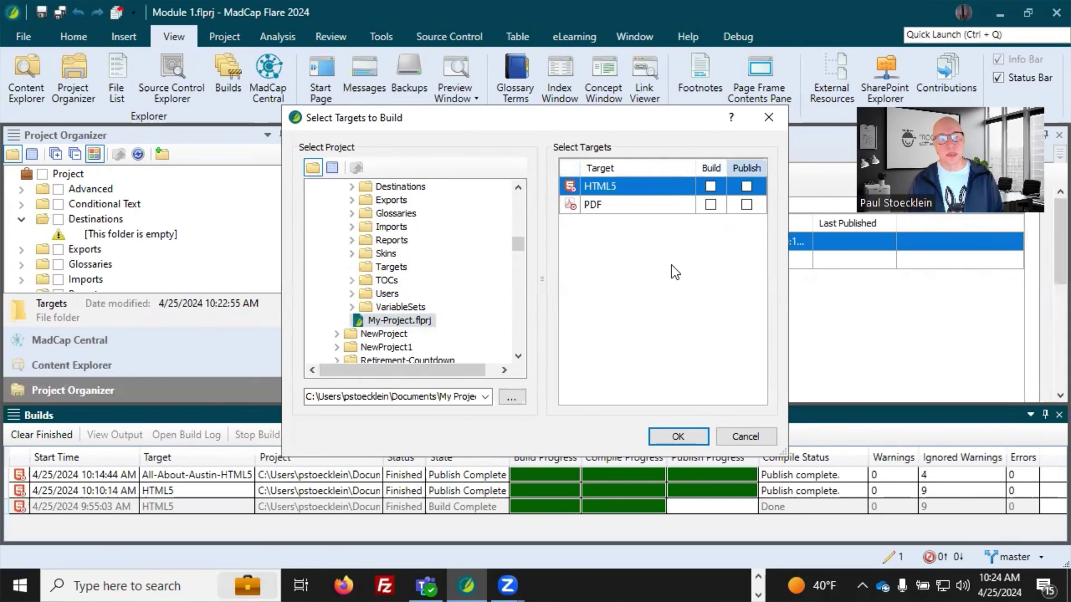
click(711, 186)
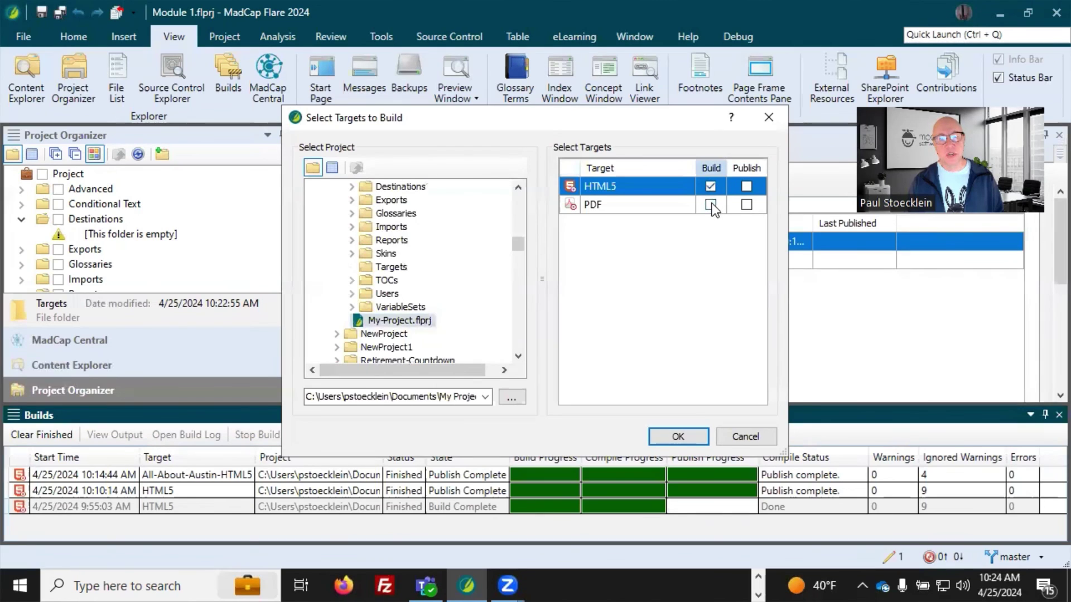
click(711, 204)
click(745, 186)
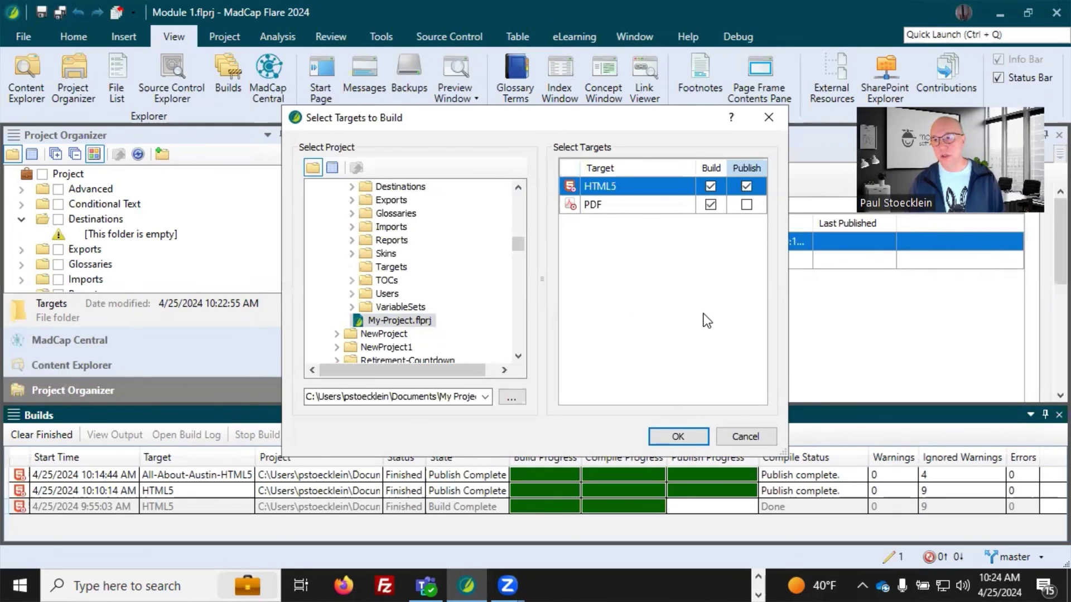
- Cancel the Select Targets to Build dialog without building anything
click(746, 436)
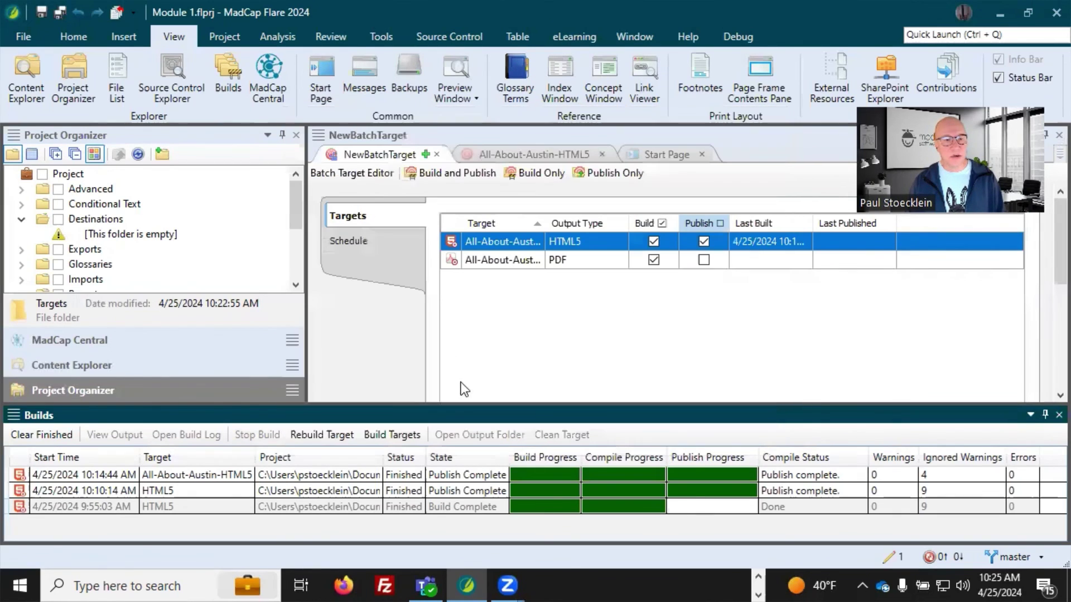